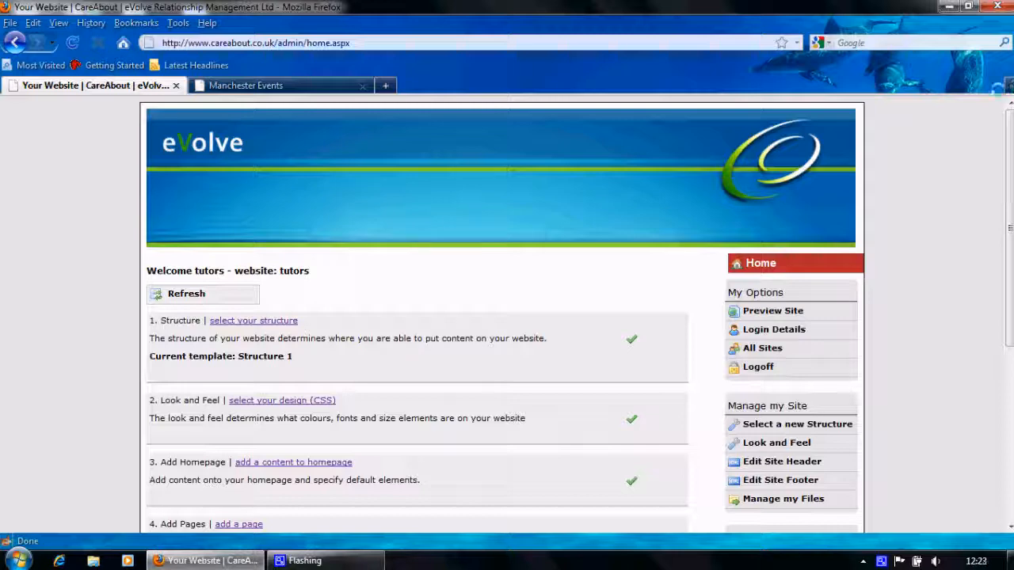
Add a new page titled 'T Shirts', change its page order to 50, and save it
scroll(1009, 144, "down", 4)
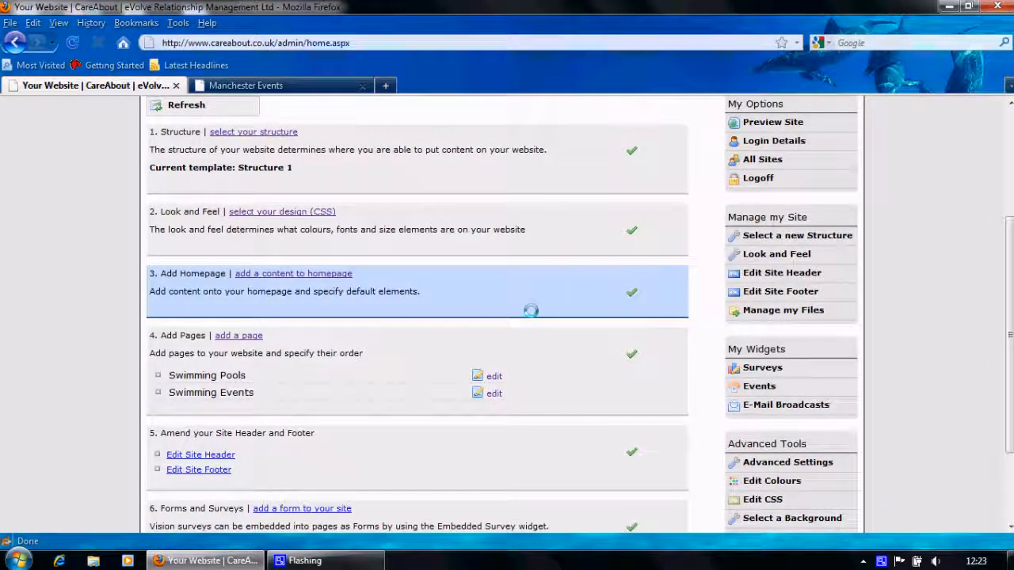
left_click(230, 334)
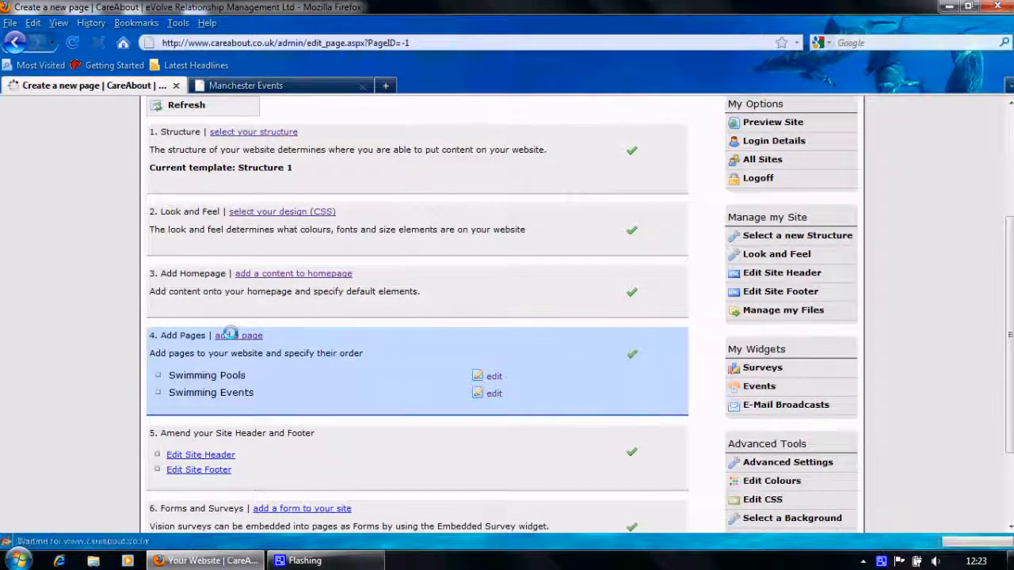
left_click(227, 453)
type("T Shirts")
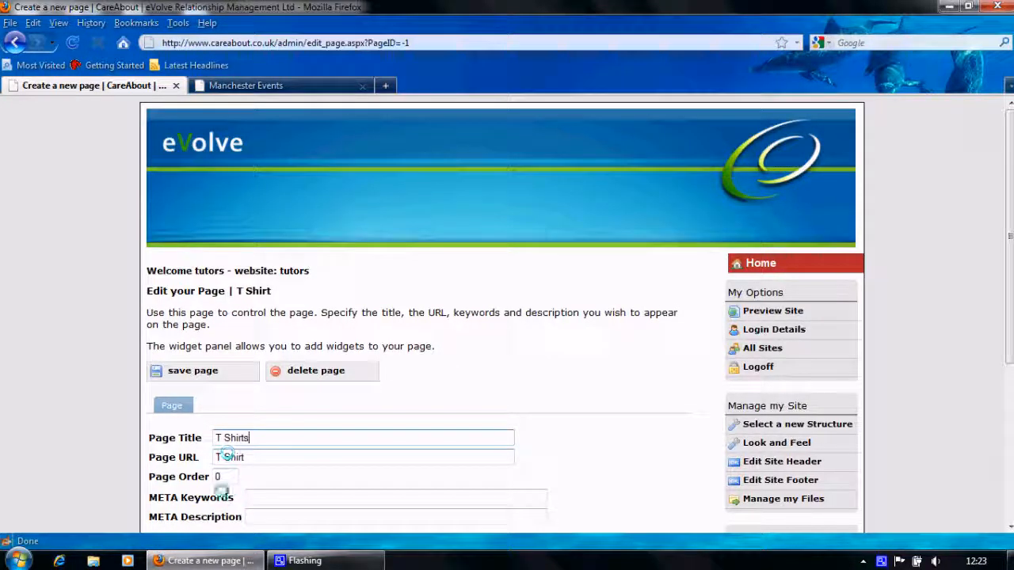
left_click_drag(221, 477, 188, 481)
type("50")
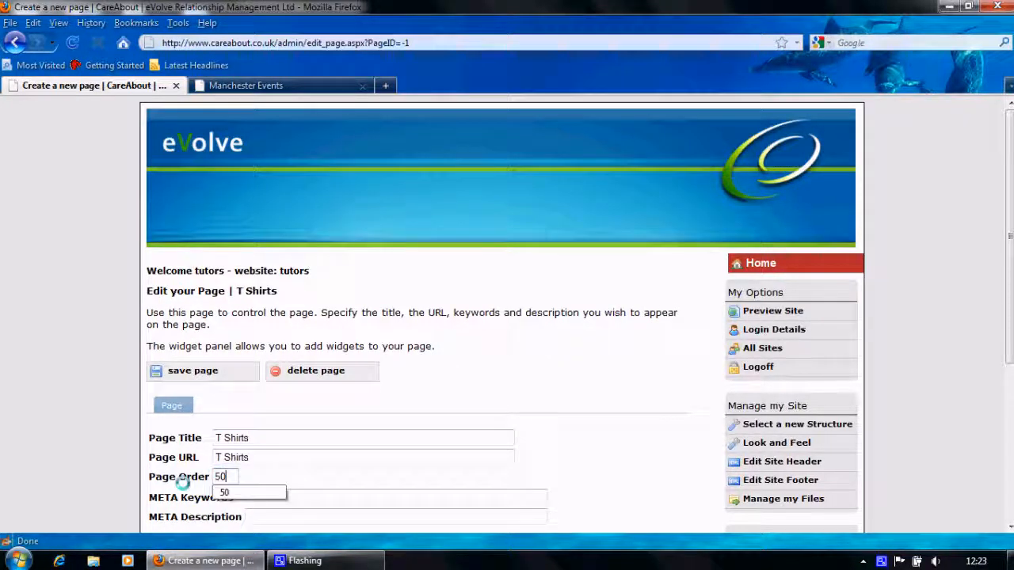
left_click(199, 370)
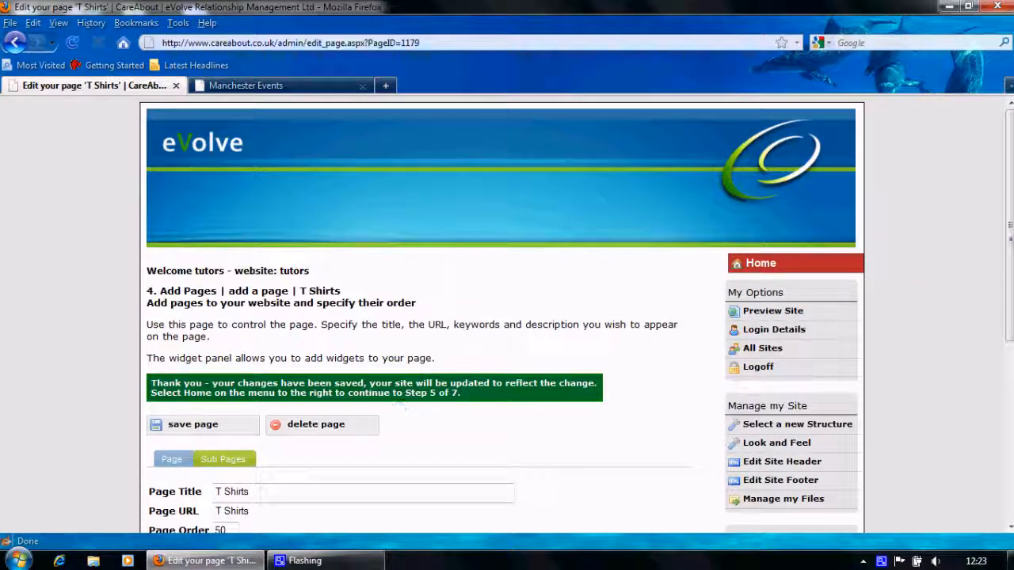
Create a 'Boys' sub page under T Shirts with page order 10 and save it
left_click_drag(1005, 229, 1004, 337)
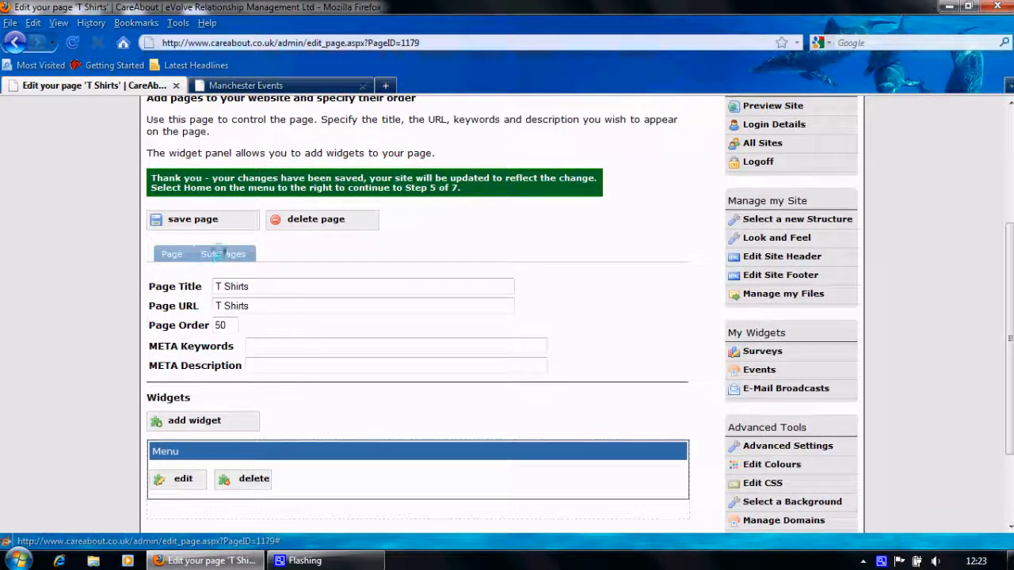
left_click(221, 253)
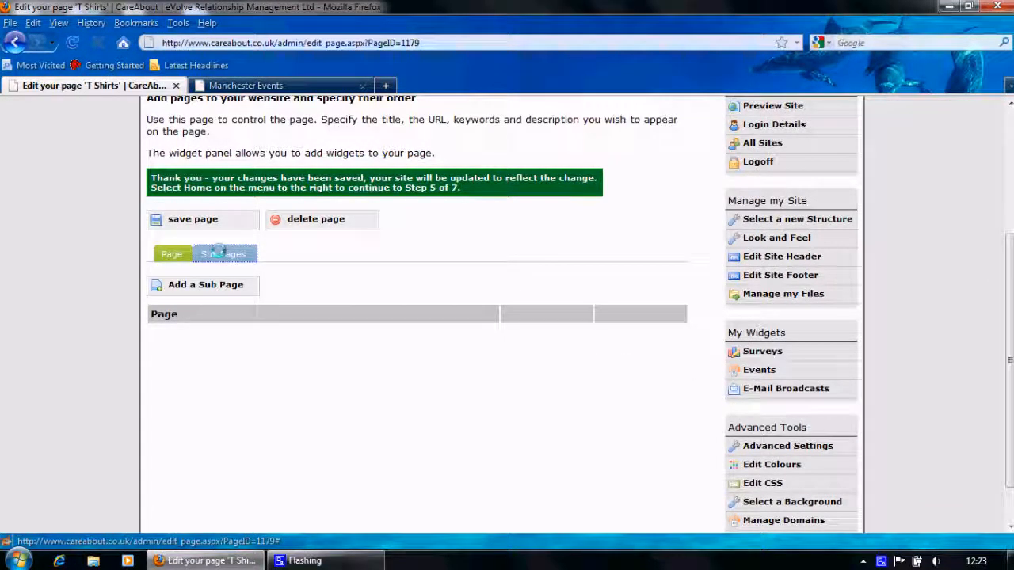
left_click(200, 285)
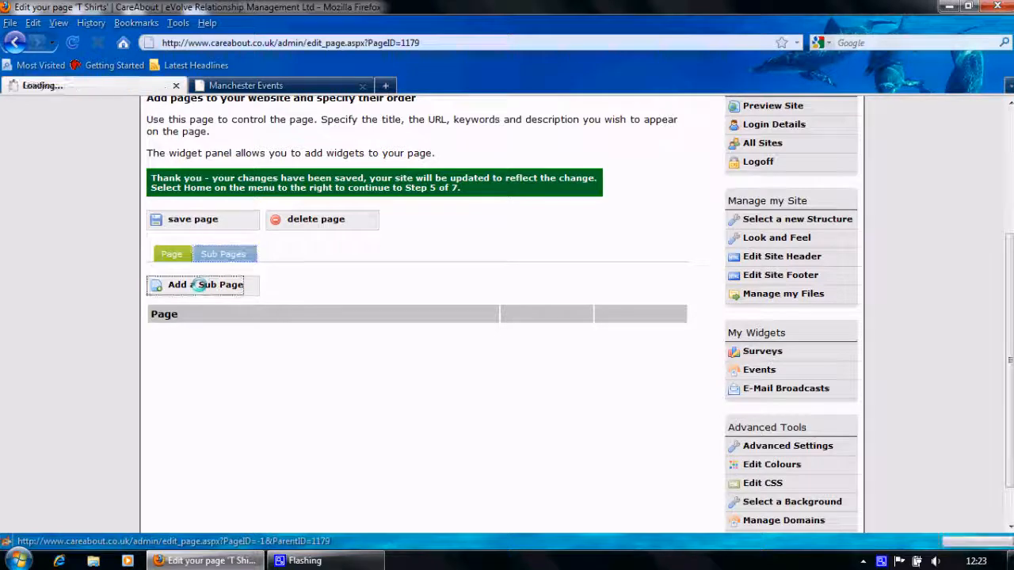
left_click(212, 437)
type("Boys")
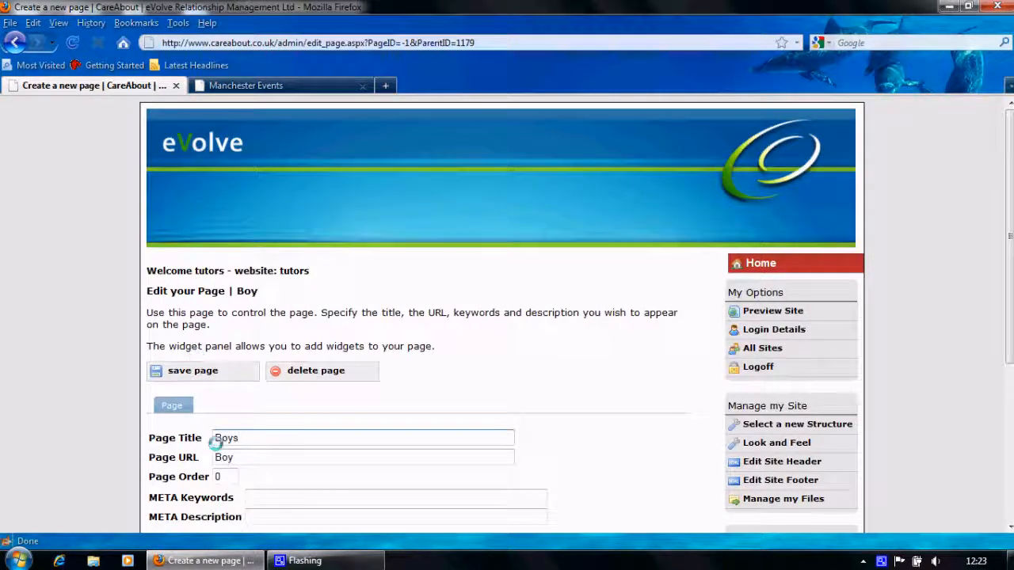
double_click(226, 477)
type("10")
left_click(191, 371)
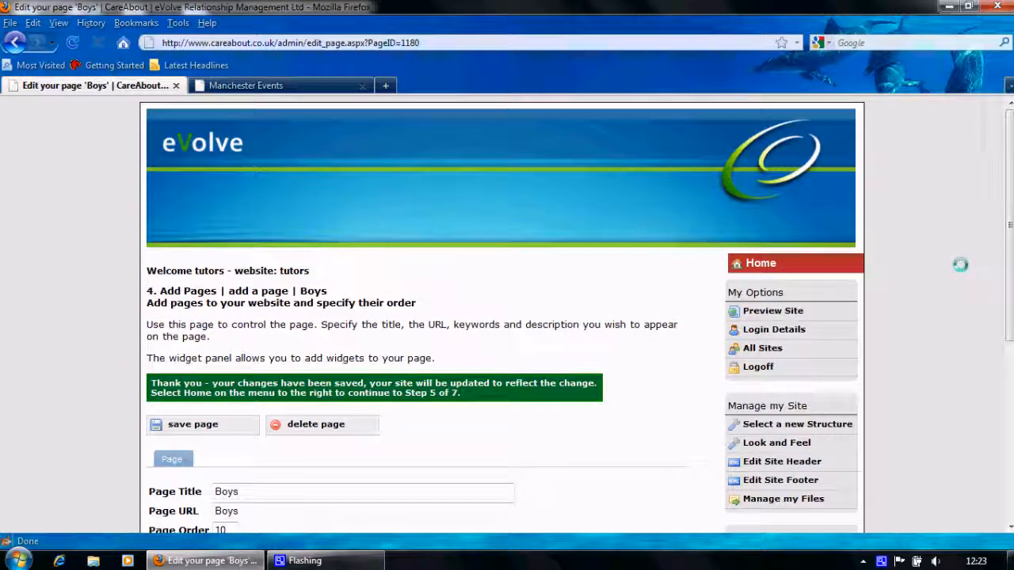
left_click_drag(1010, 243, 1009, 404)
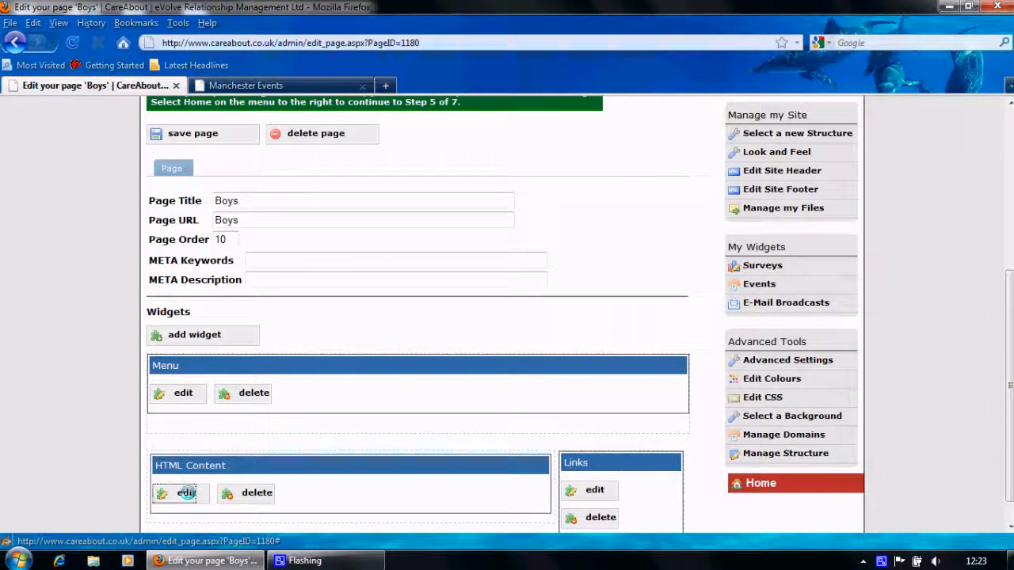
Replace the Boys page's welcome heading with 'T Shirts for Boys', save the widget, and close the editor
left_click(187, 493)
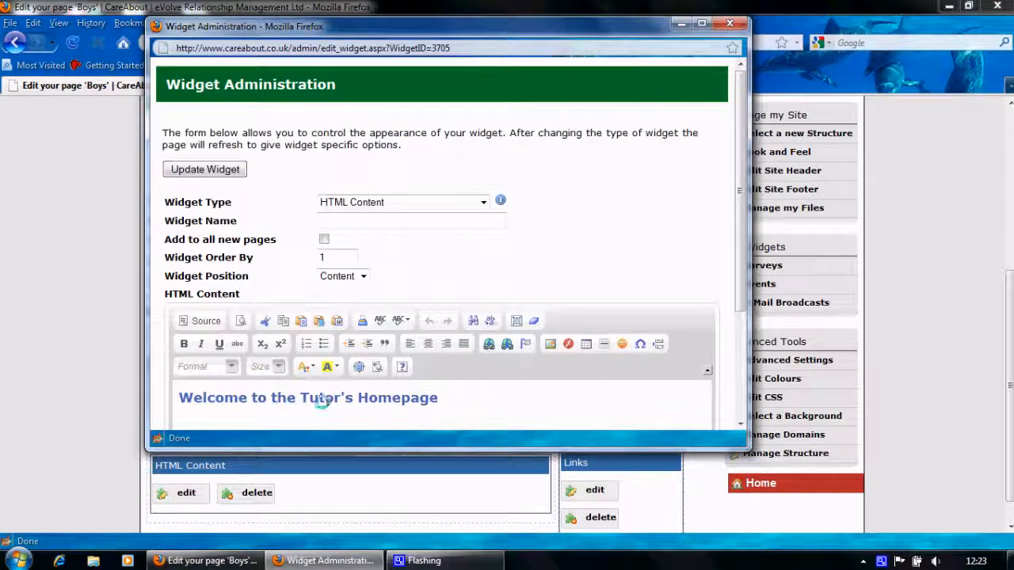
triple_click(319, 400)
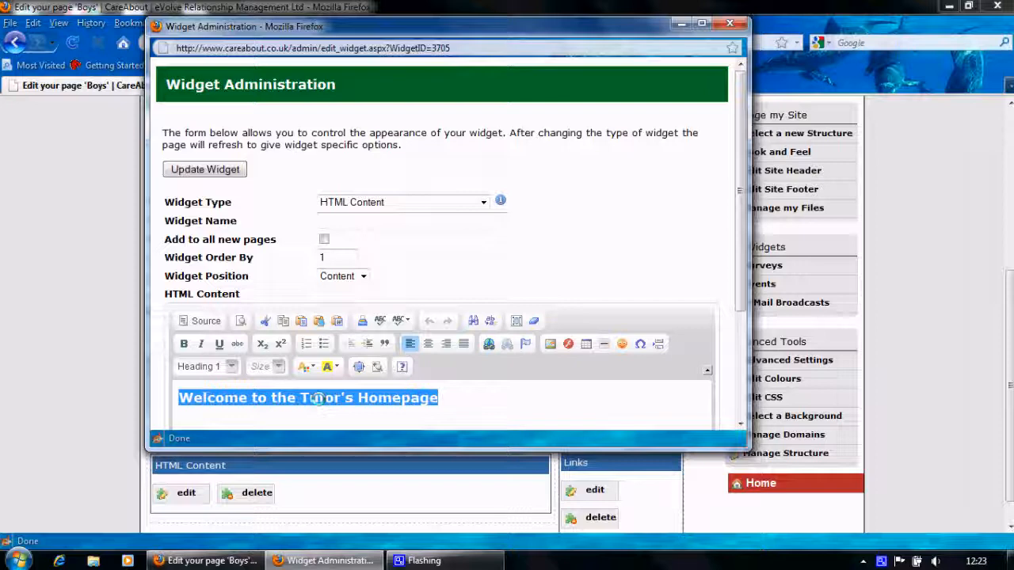
type("T Sh")
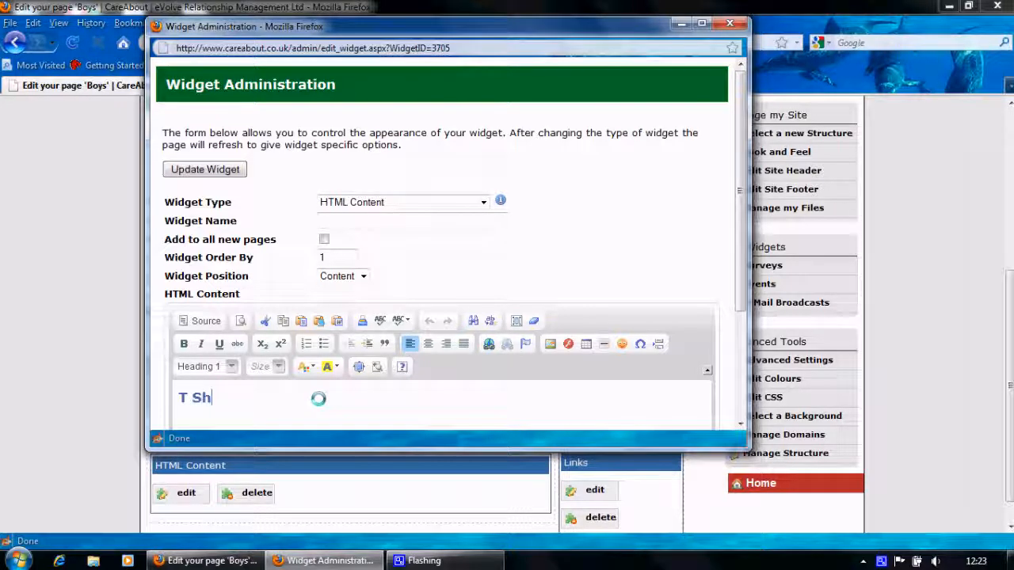
type("irts for B")
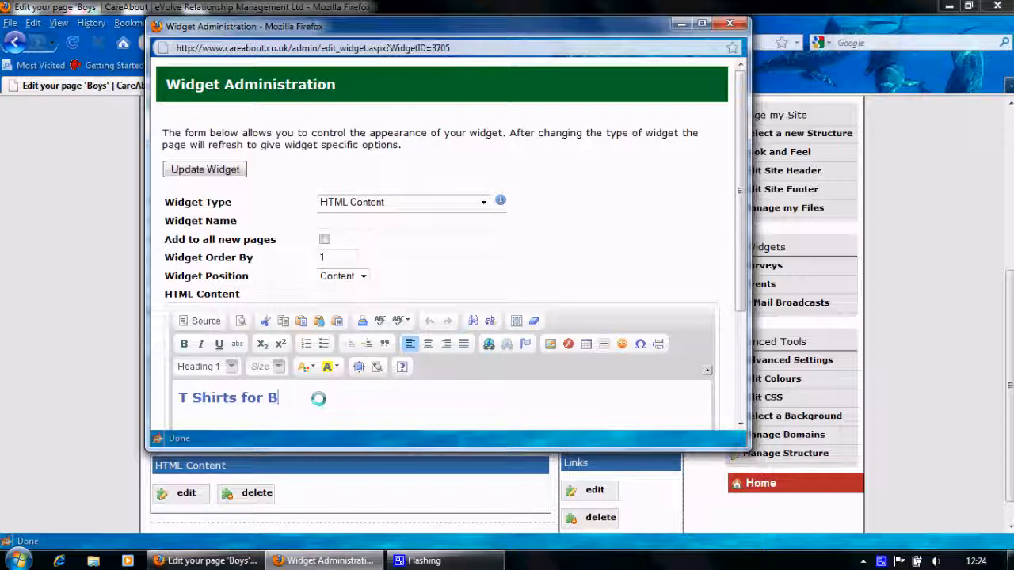
type("oys")
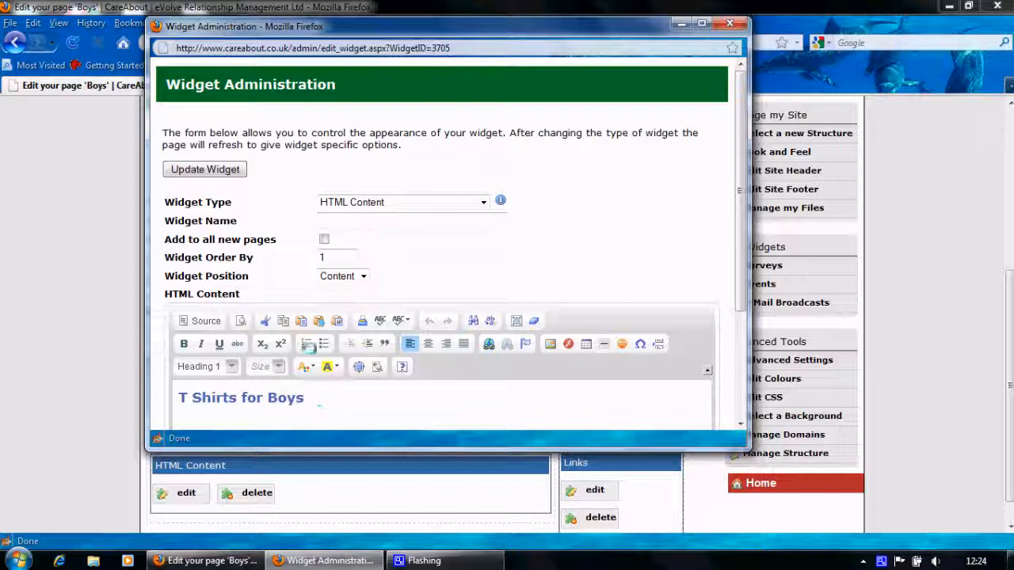
left_click(198, 170)
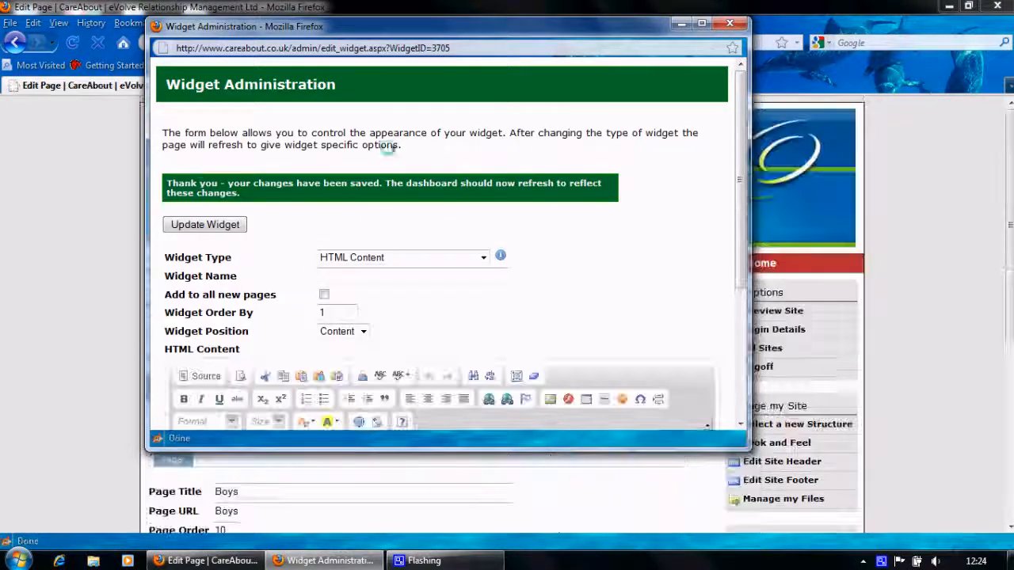
left_click(729, 25)
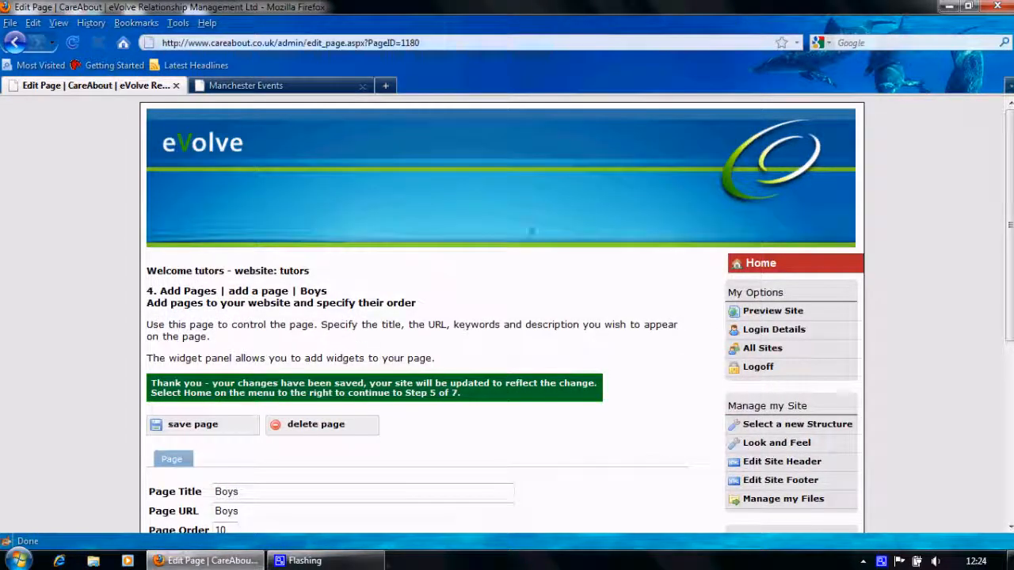
Go back to the admin home and open the T Shirts page for editing
left_click(766, 263)
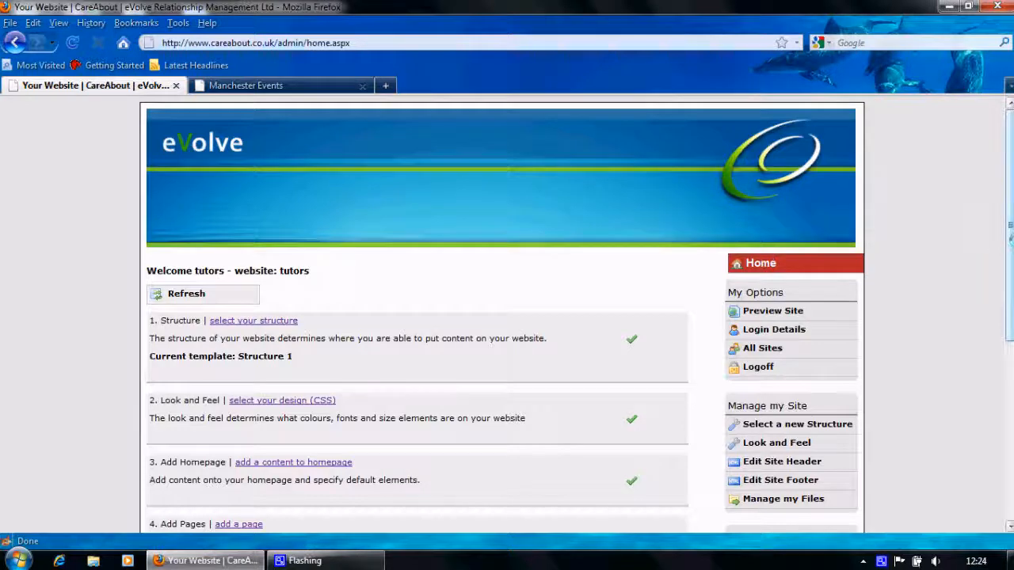
scroll(1009, 277, "down", 5)
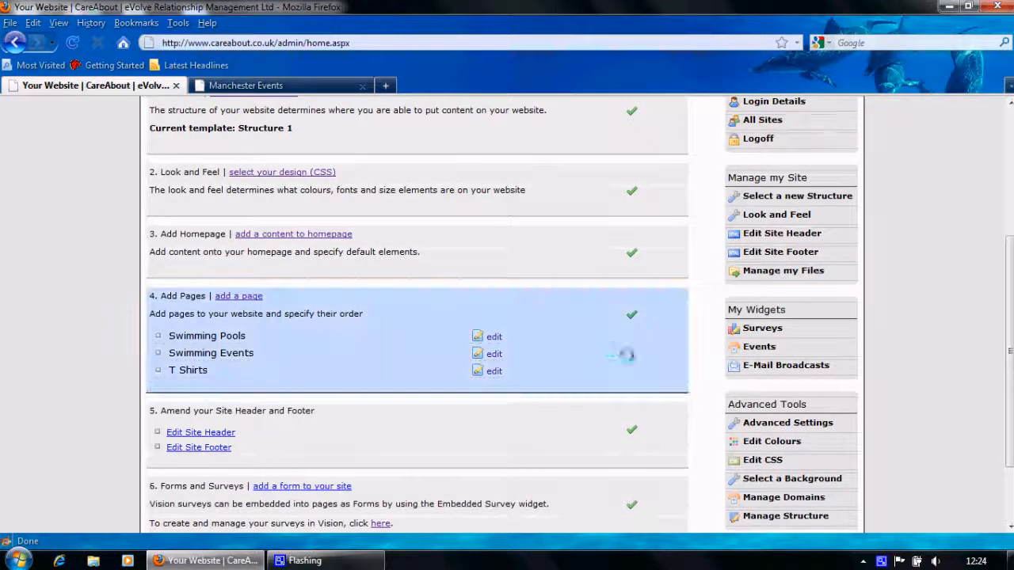
left_click(479, 371)
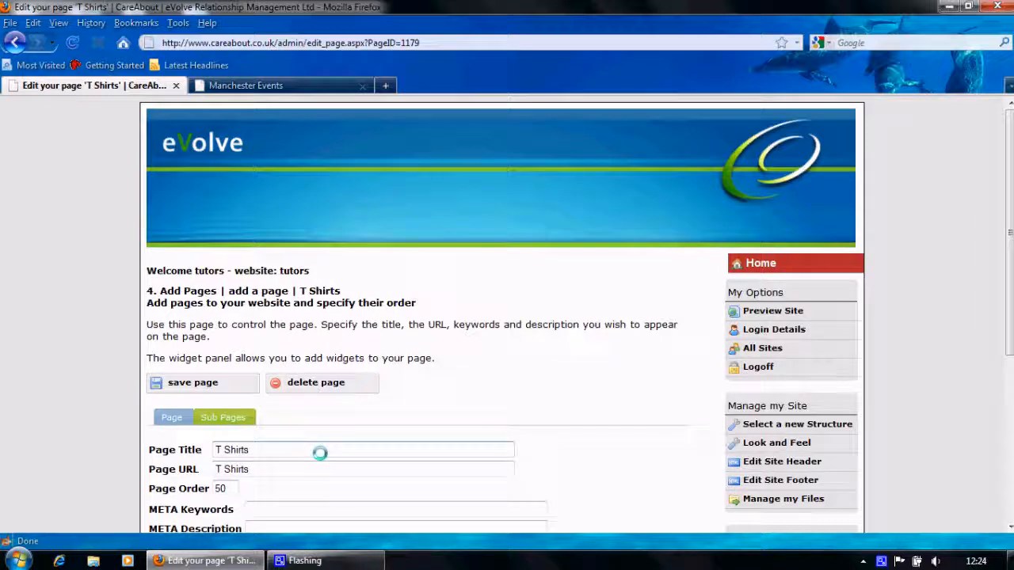
scroll(319, 453, "down", 6)
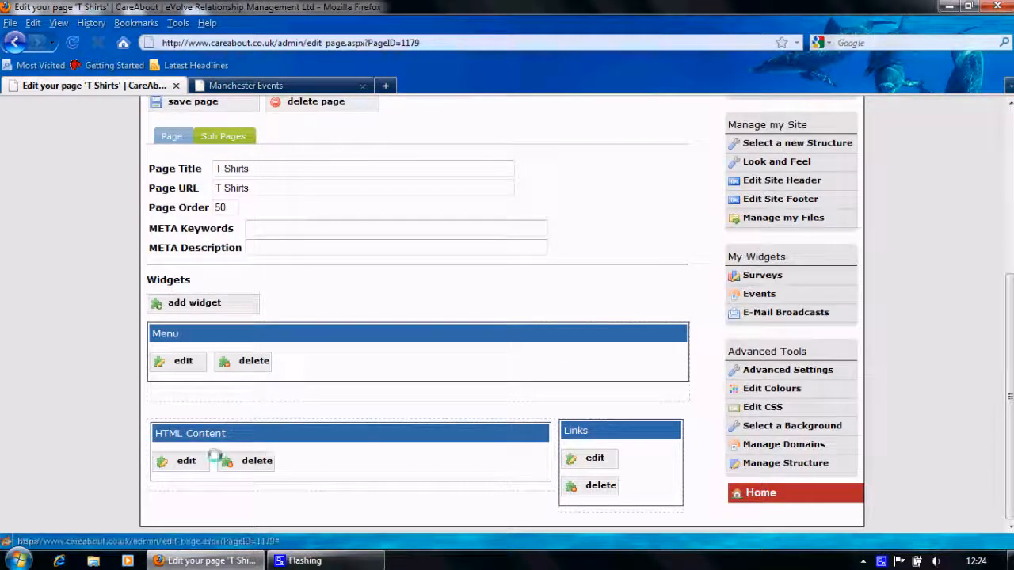
Change the HTML Content heading to 'T Shirts', save the widget, and close the editor
left_click(186, 461)
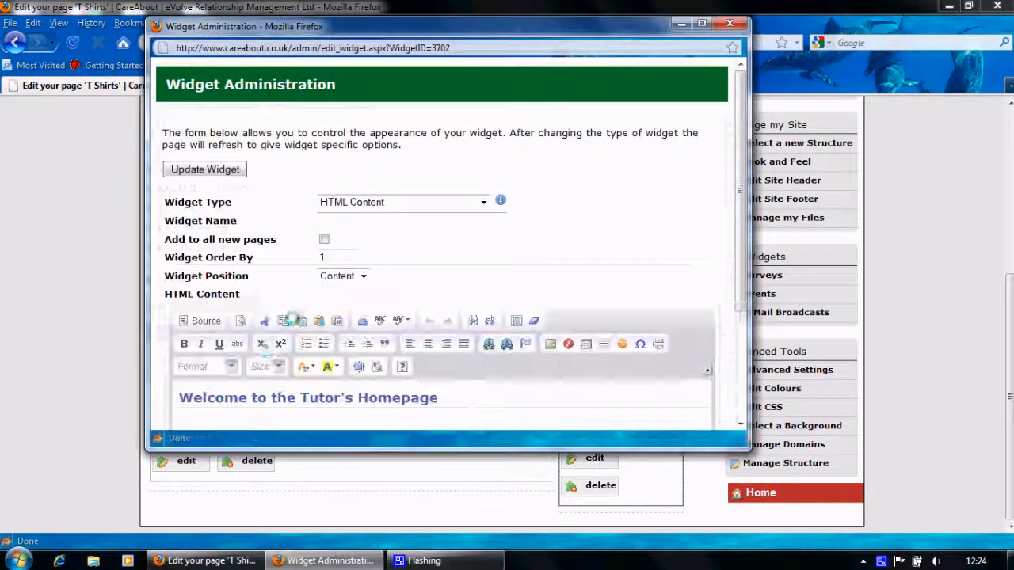
triple_click(265, 391)
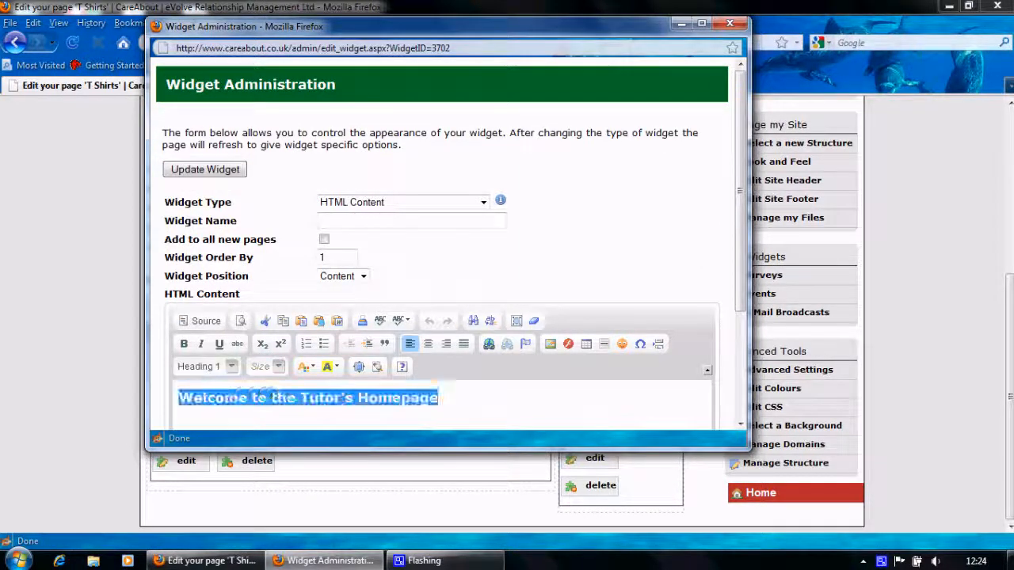
type("T Shirts")
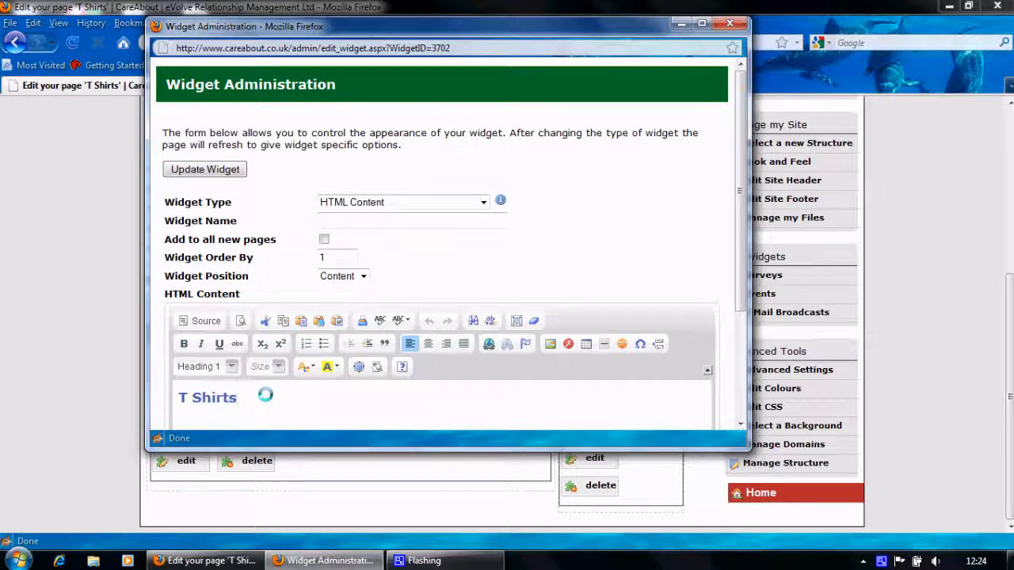
left_click(190, 171)
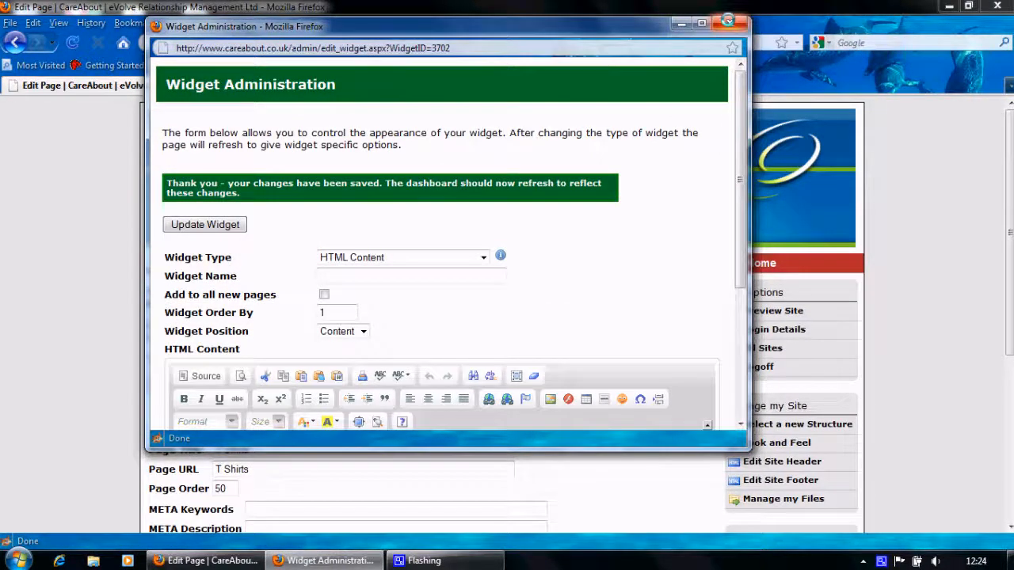
left_click(736, 24)
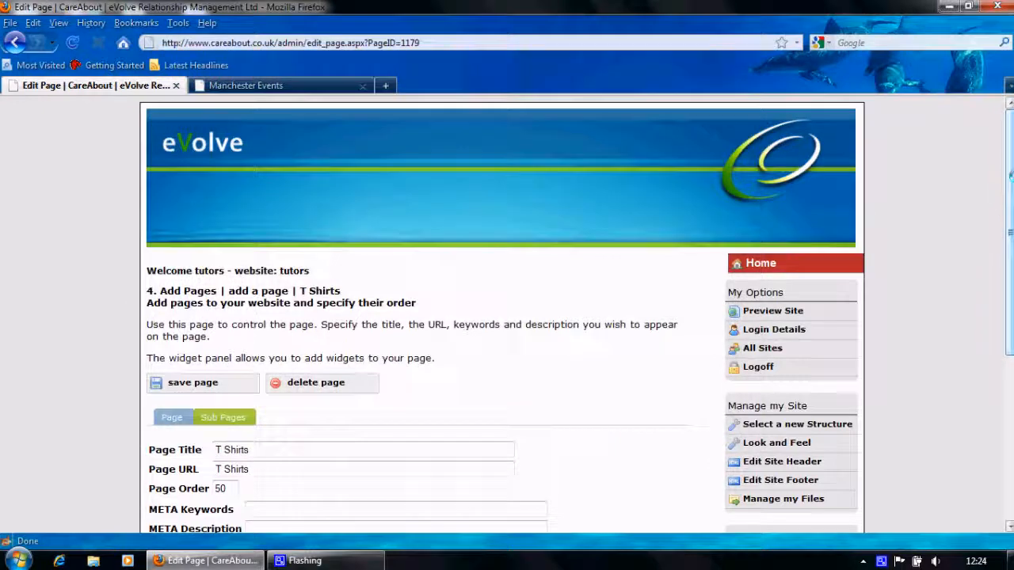
Preview the live site and view the Boys and T Shirts pages
left_click(762, 311)
mouse_move(515, 253)
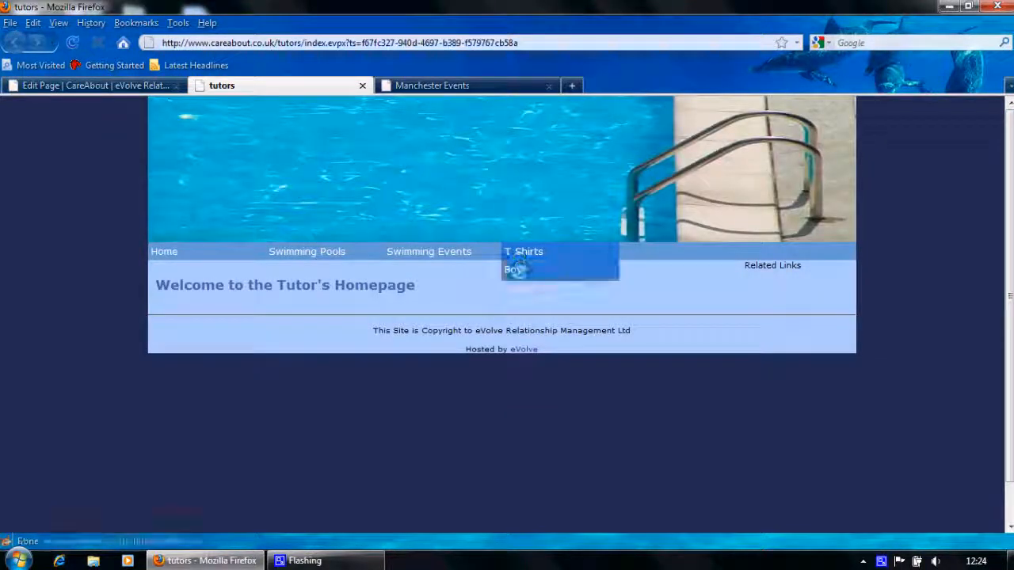
left_click(518, 269)
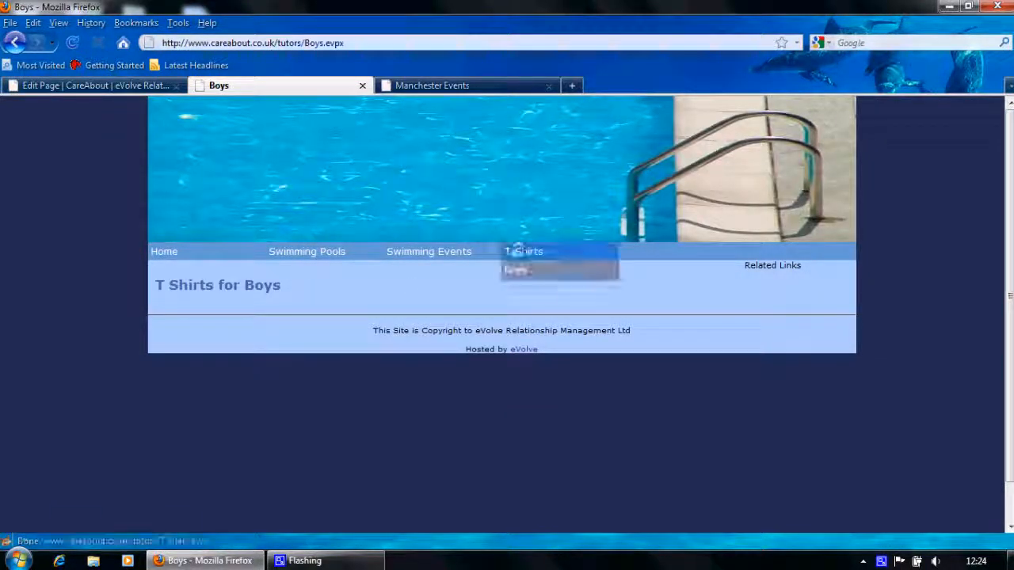
left_click(515, 251)
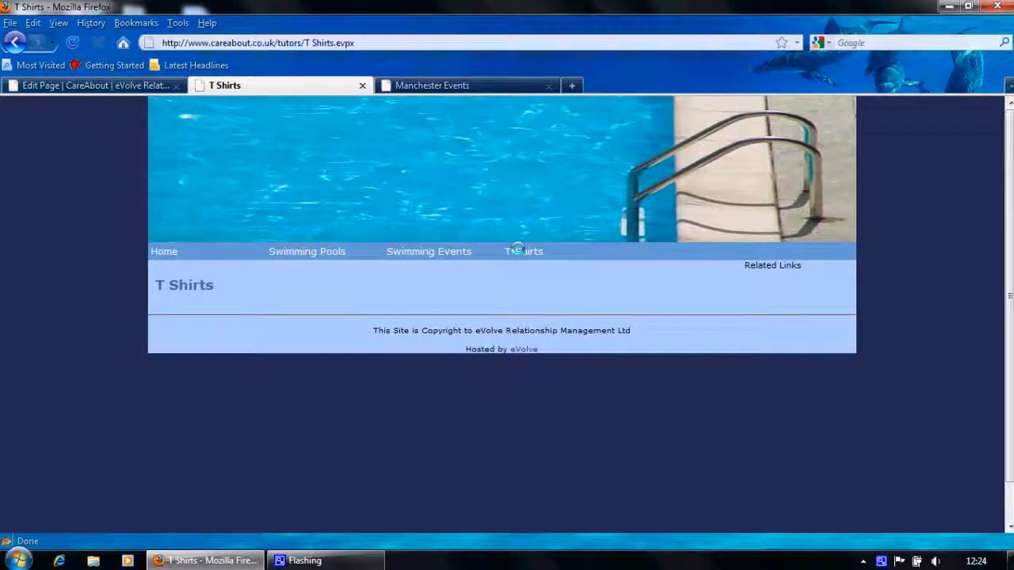
mouse_move(516, 251)
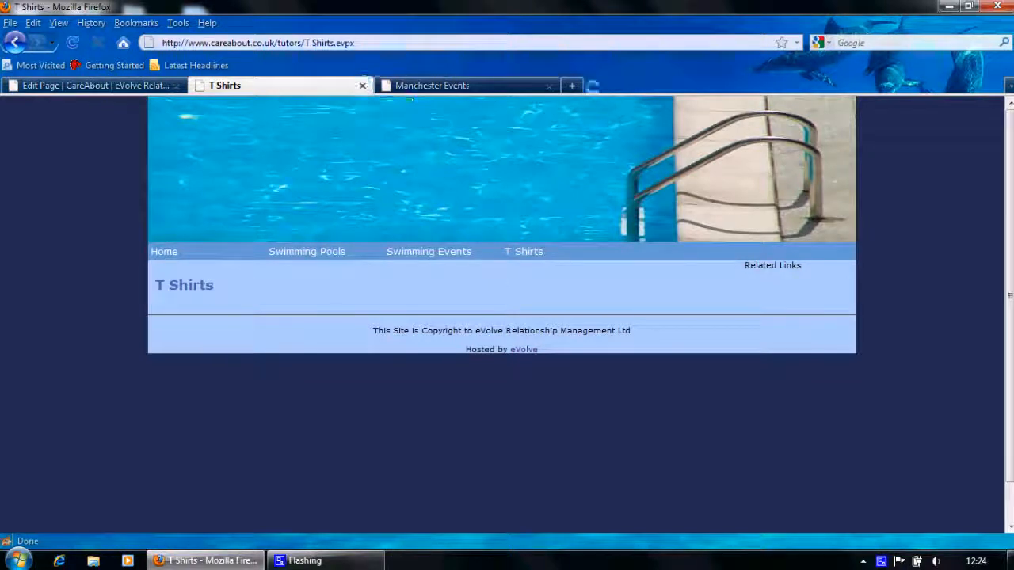
Close the Manchester Events tab and return to the T Shirts page's widget list
left_click(549, 85)
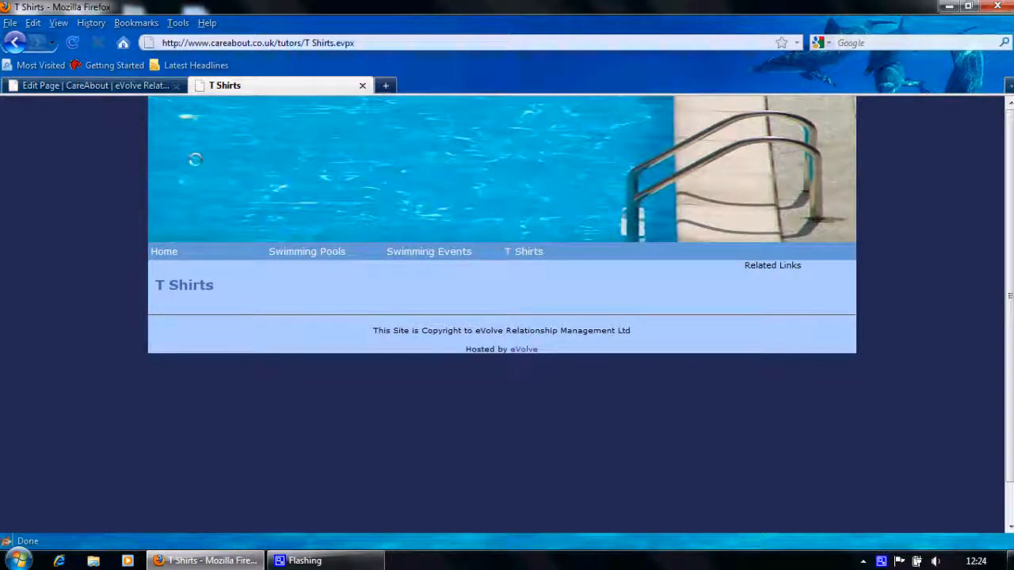
left_click(83, 86)
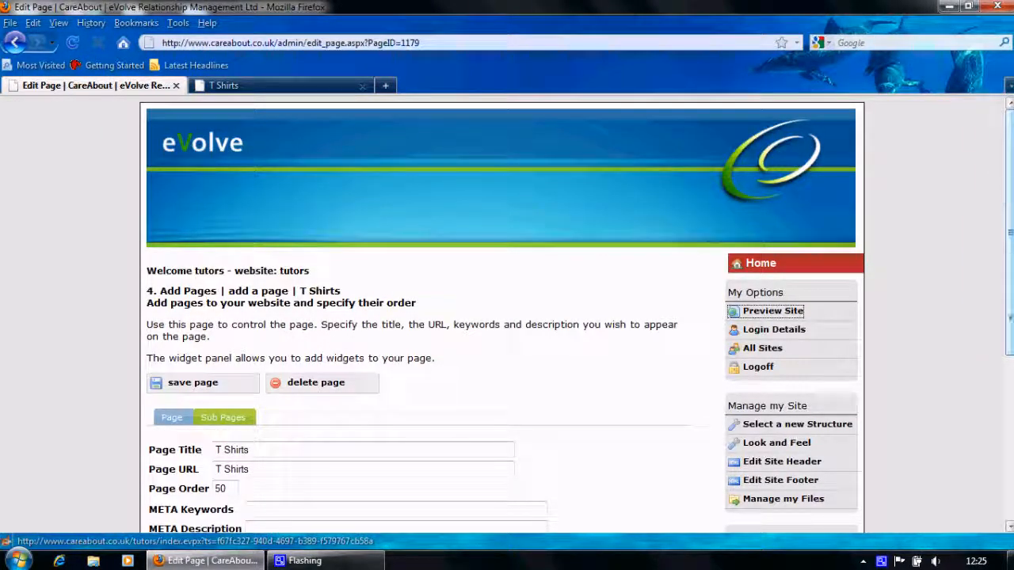
left_click_drag(1009, 319, 1009, 495)
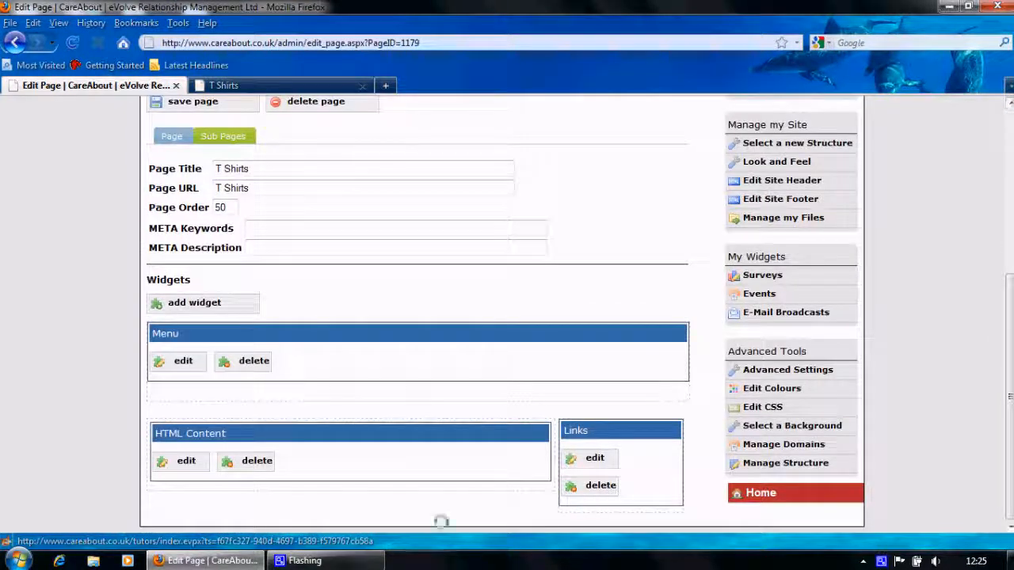
Edit the HTML Content widget and add a blank paragraph under the 'T Shirts' heading
left_click(184, 462)
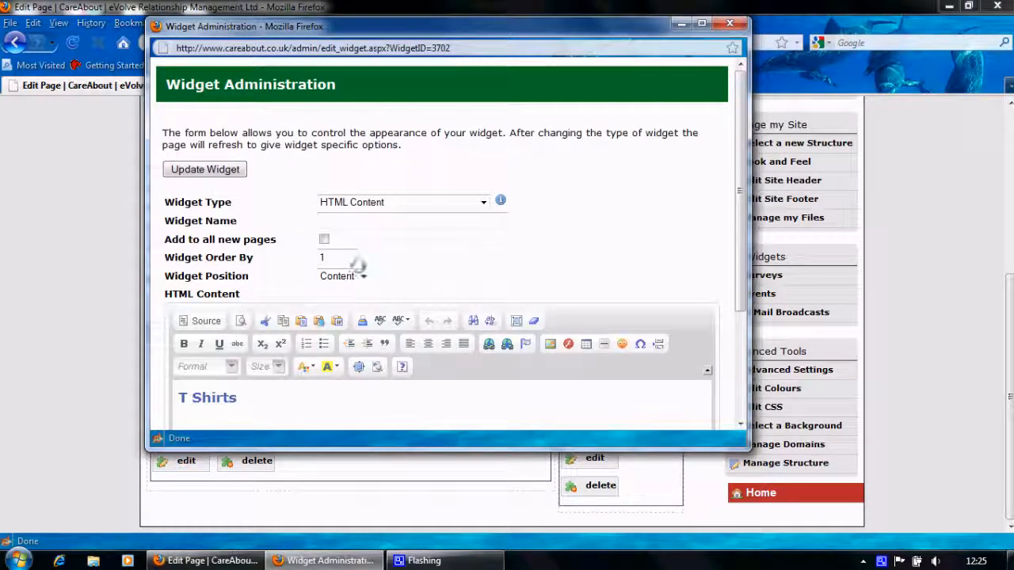
left_click_drag(738, 250, 750, 333)
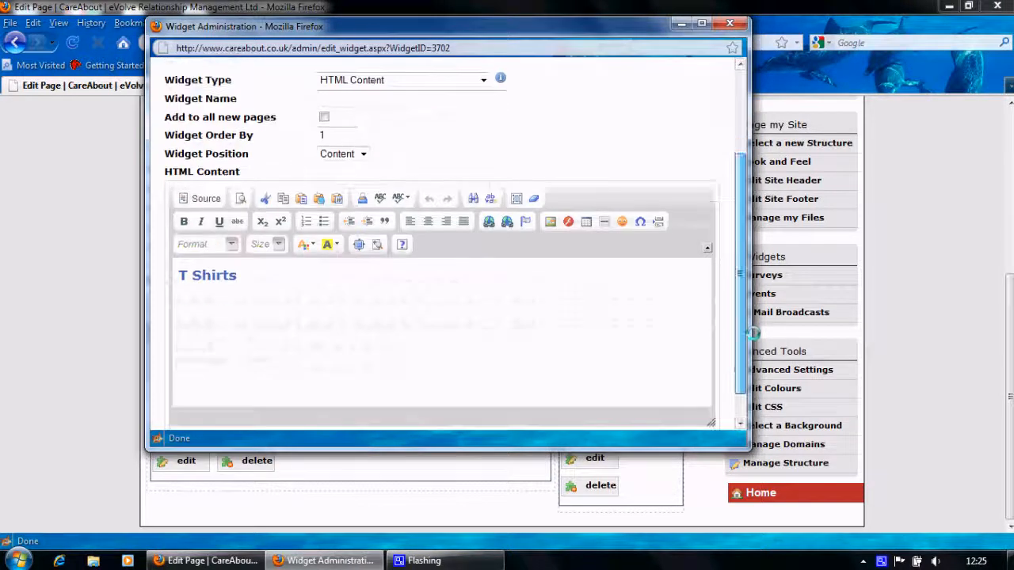
left_click(193, 308)
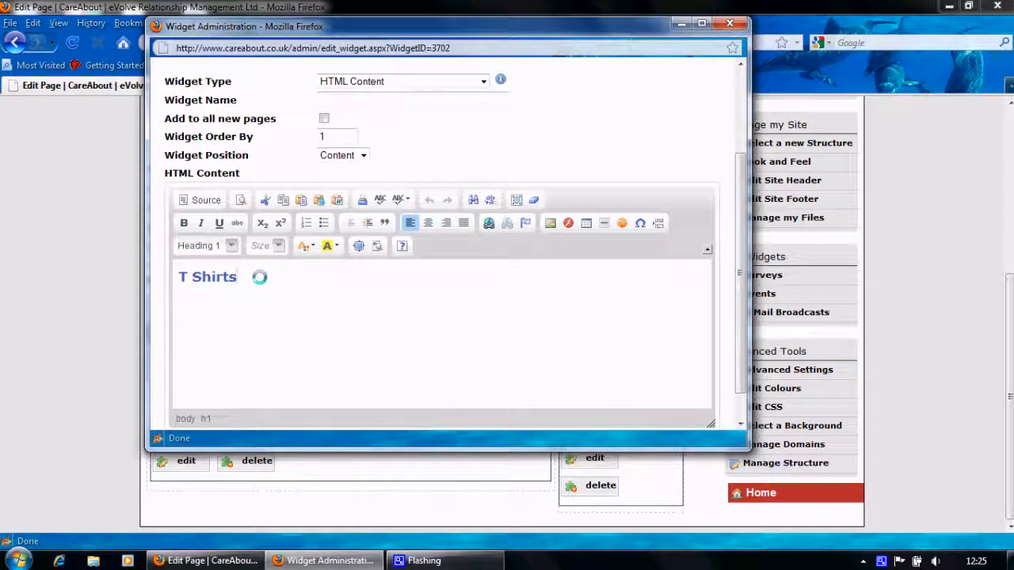
key("Return")
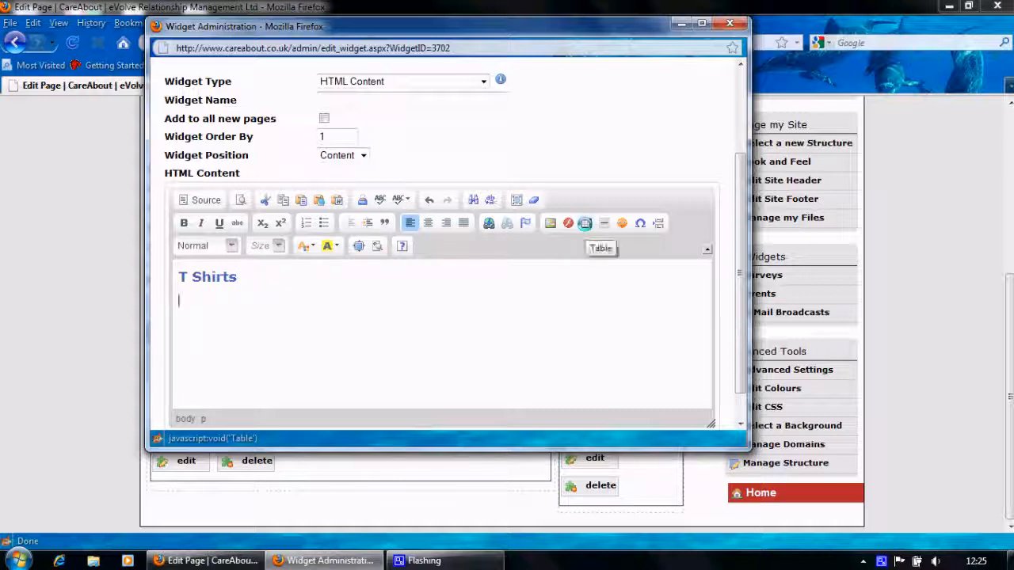
Insert a table with 2 rows and 3 columns below the heading and save the widget
left_click(585, 223)
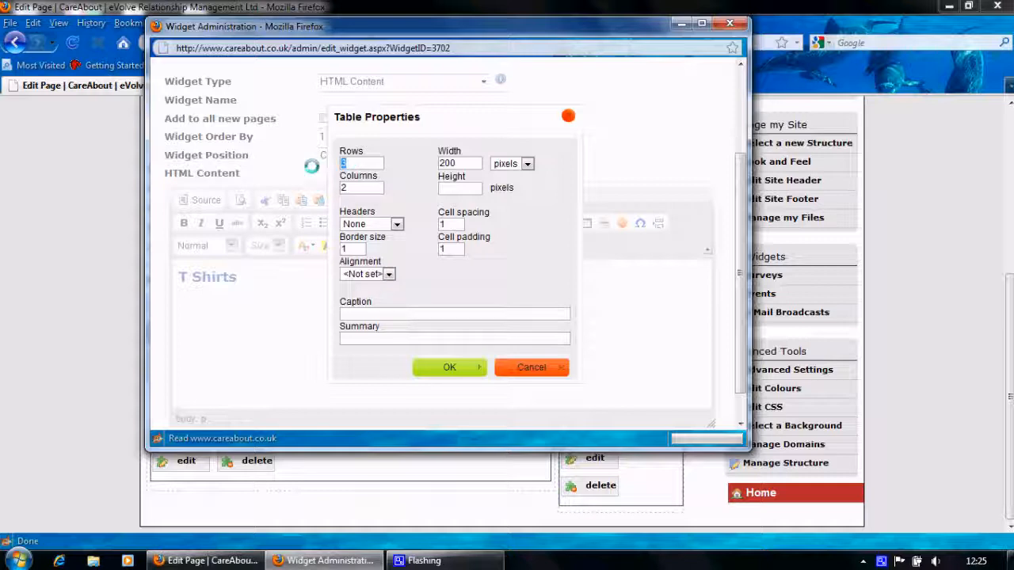
left_click_drag(355, 188, 312, 189)
type("3")
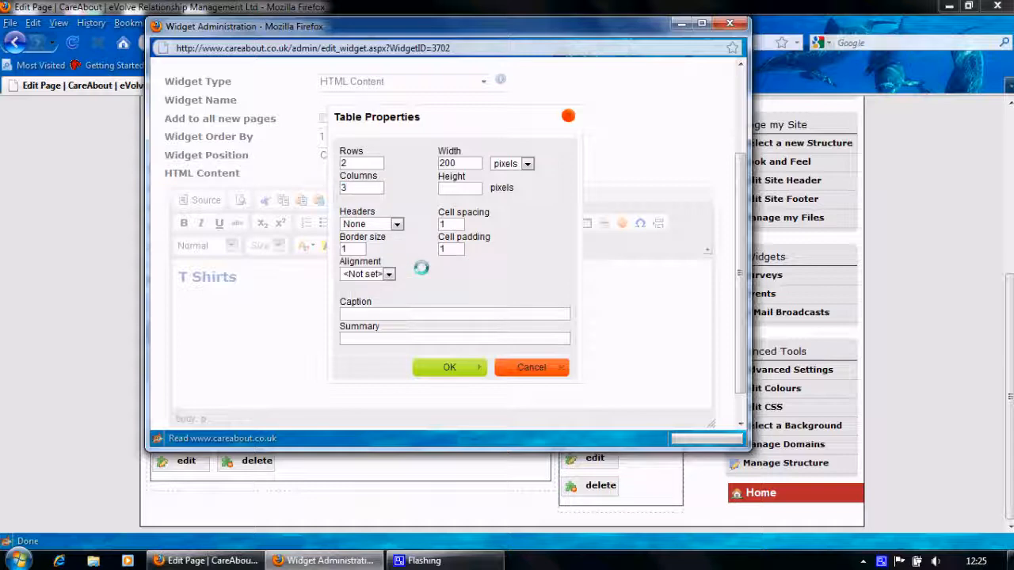
left_click(449, 368)
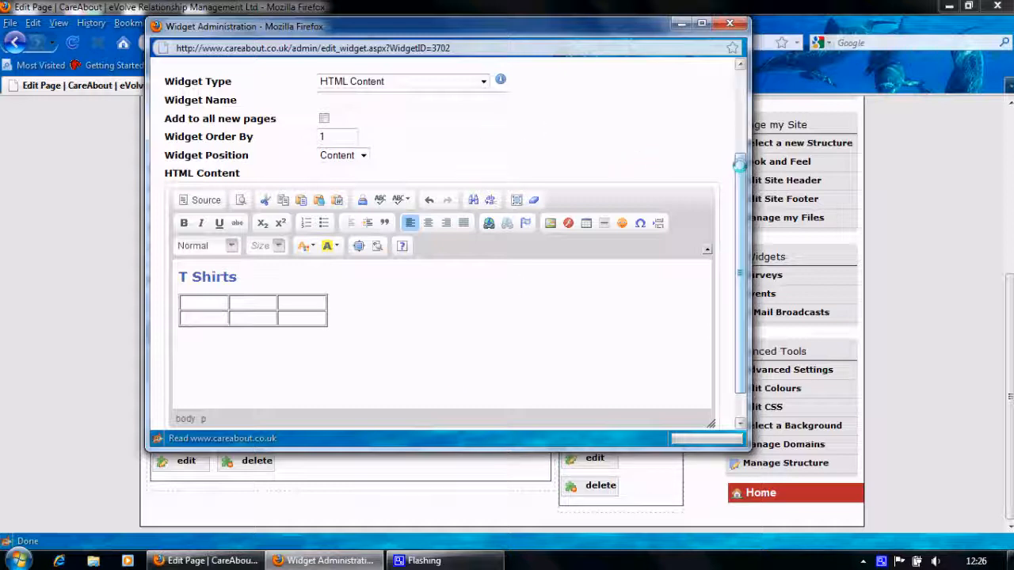
scroll(737, 168, "up", 3)
left_click(206, 168)
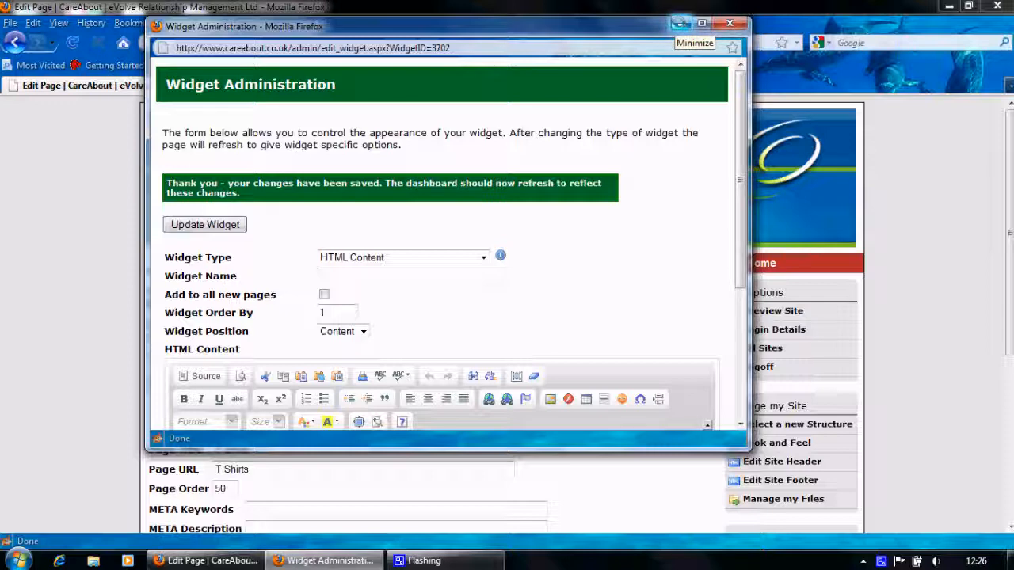
Hide the widget window and search the web for 'glowkids'
left_click(680, 24)
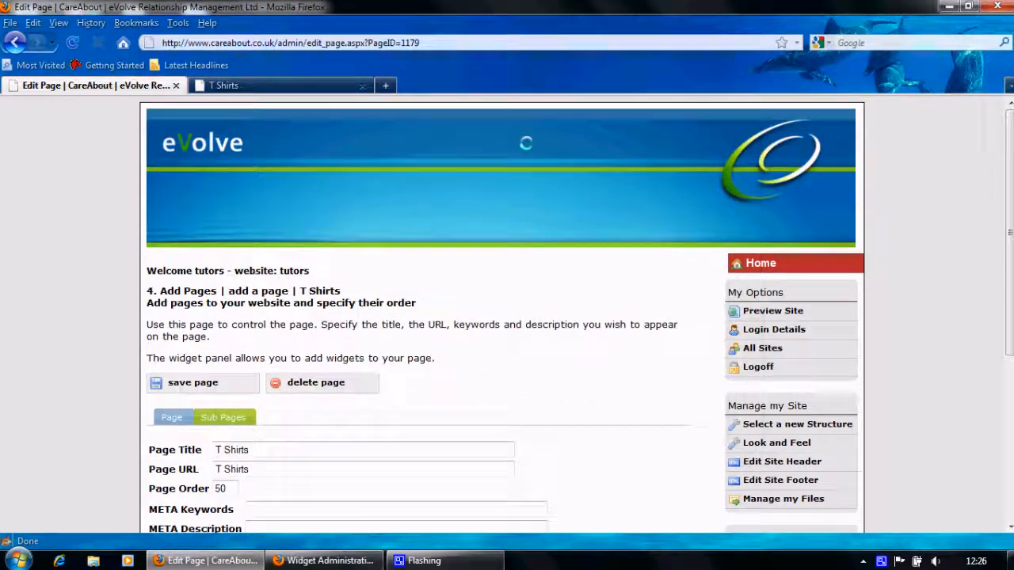
left_click(859, 43)
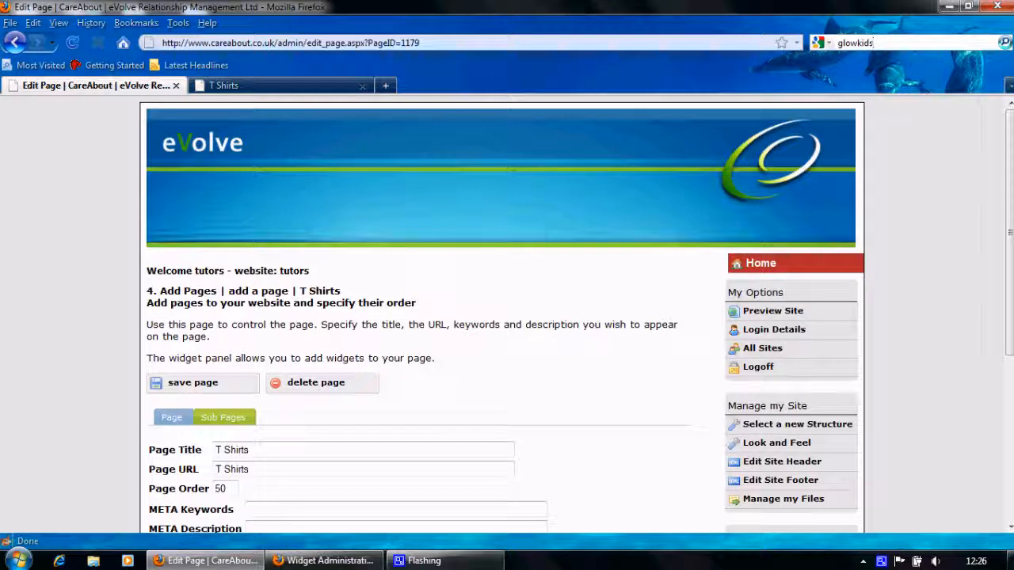
left_click(1005, 43)
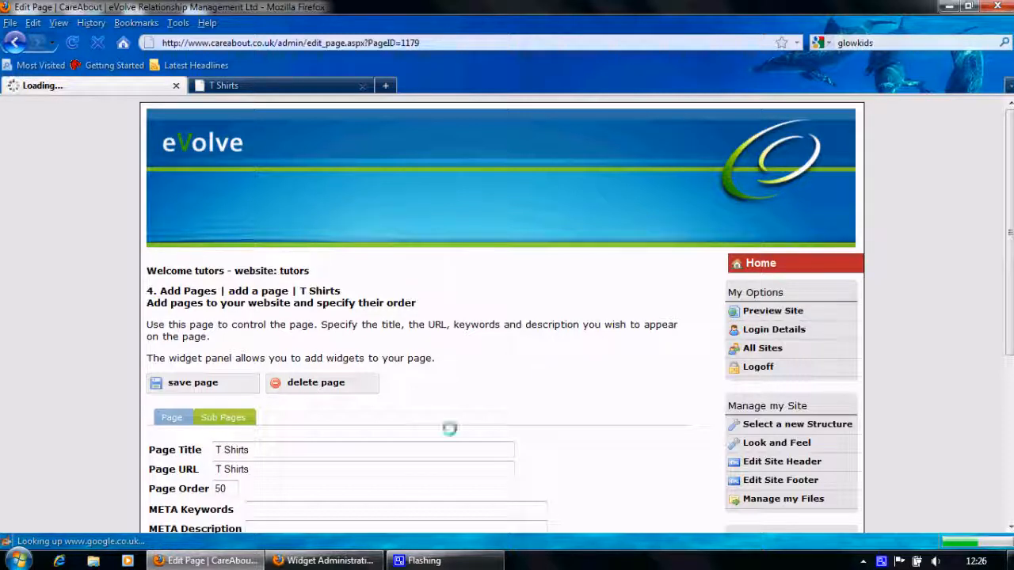
mouse_move(184, 561)
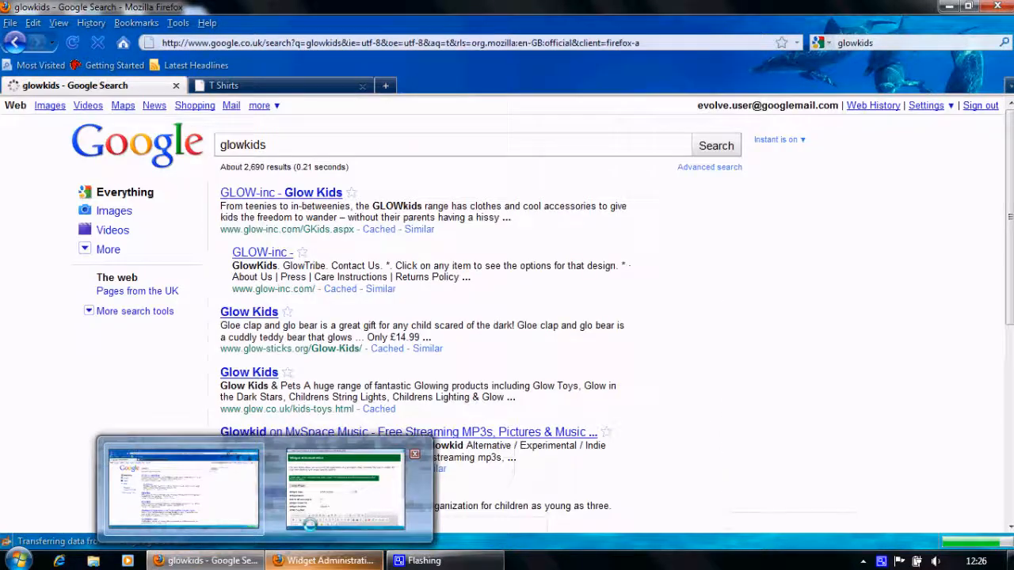
Open the GLOW-inc Glow Kids site and go to the Owl T Shirt product page
left_click(287, 193)
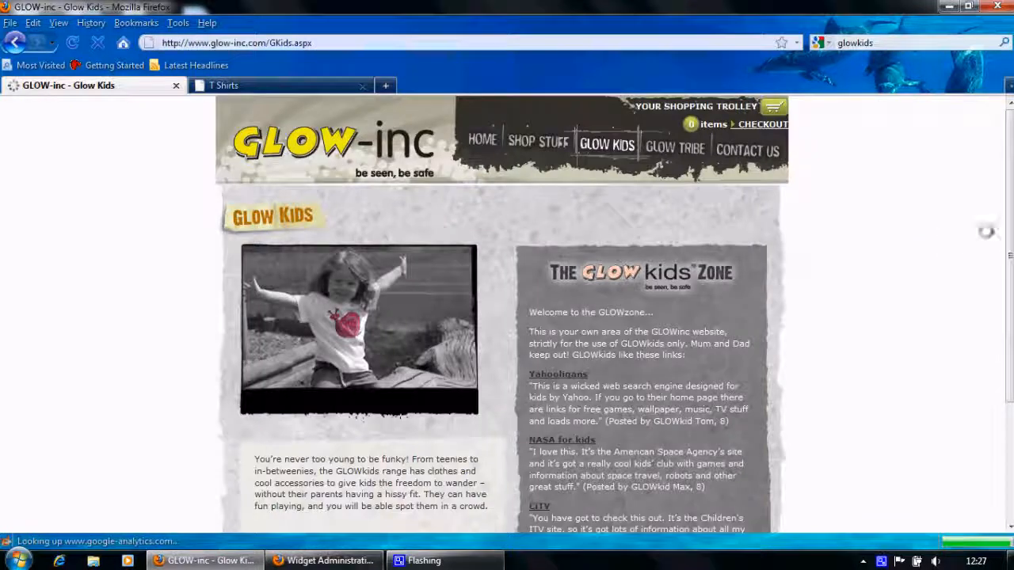
scroll(986, 229, "down", 2)
left_click_drag(1011, 238, 1010, 181)
left_click(482, 141)
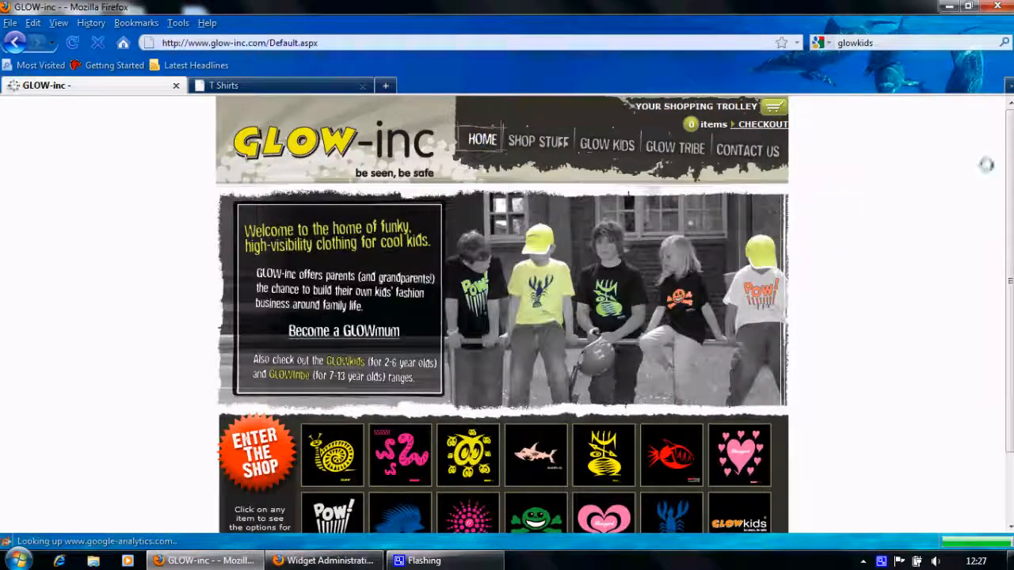
left_click_drag(1010, 202, 1011, 271)
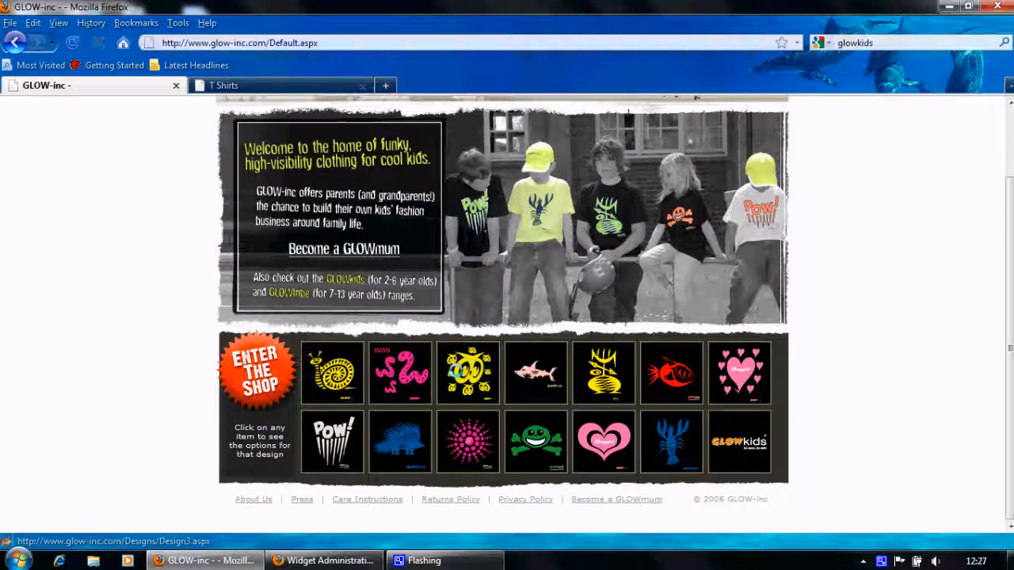
left_click(456, 370)
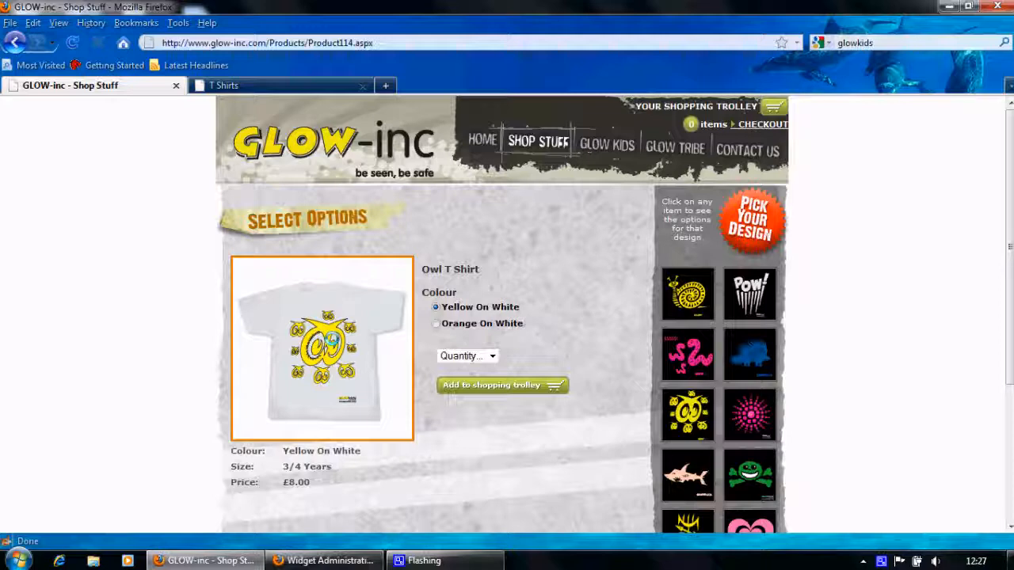
Download the owl T-shirt image T0103B.jpg into the Pictures library
right_click(333, 337)
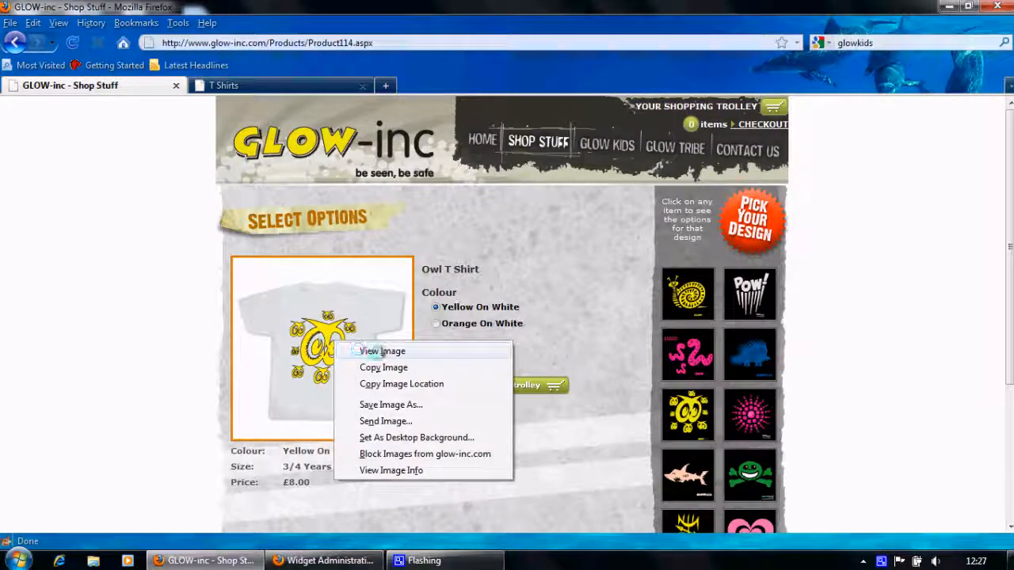
left_click(373, 352)
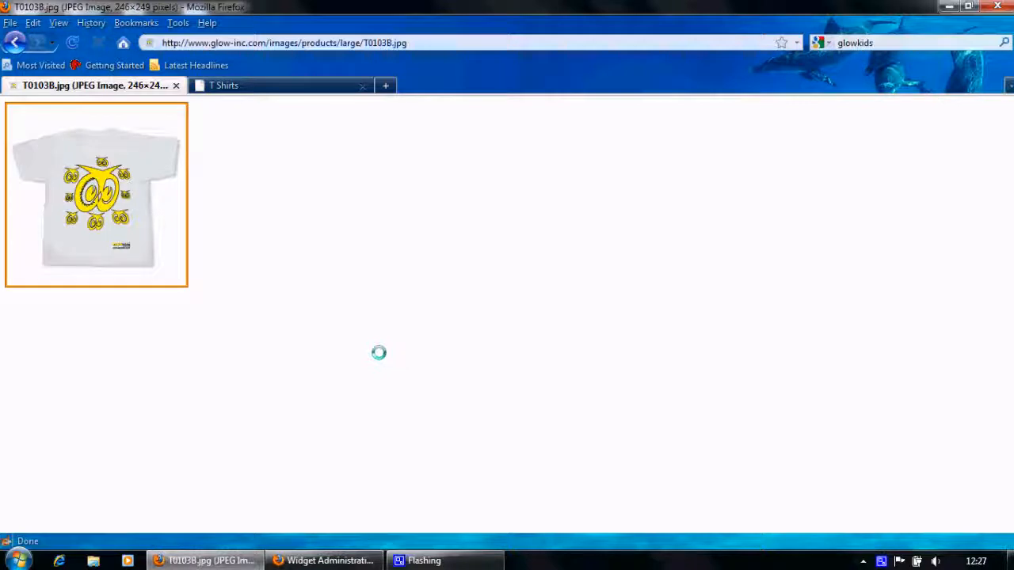
right_click(129, 231)
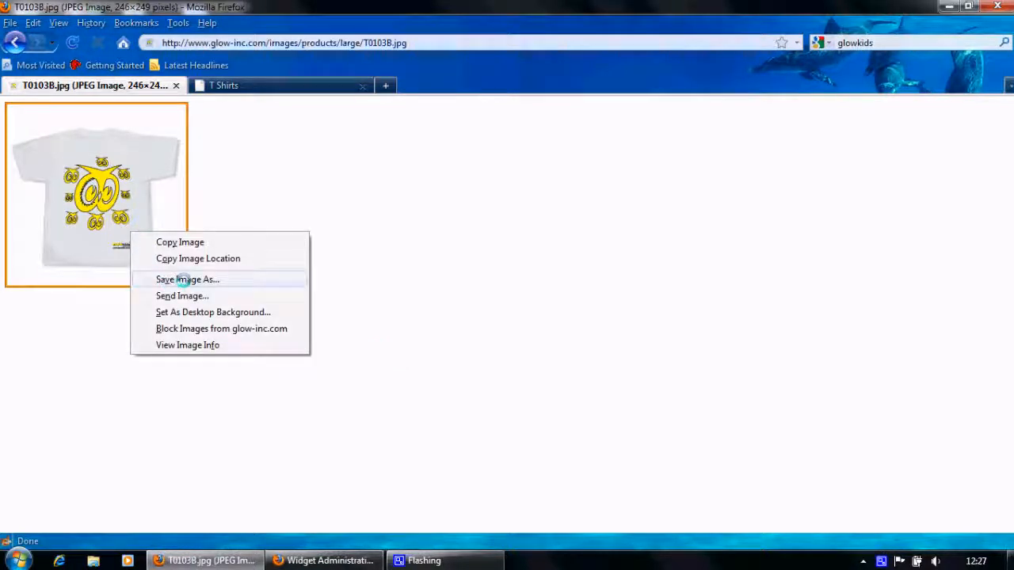
left_click(184, 279)
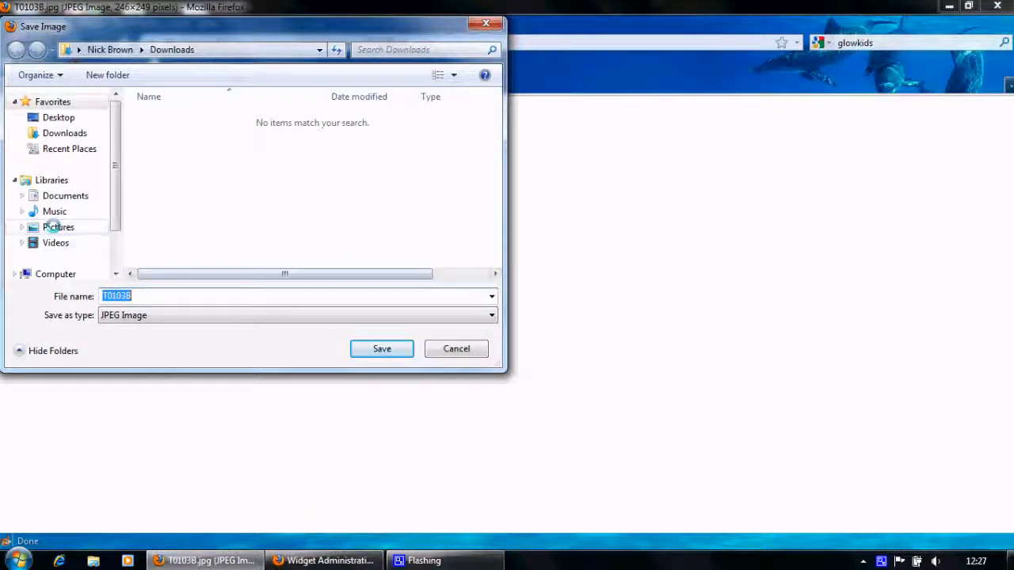
left_click(49, 227)
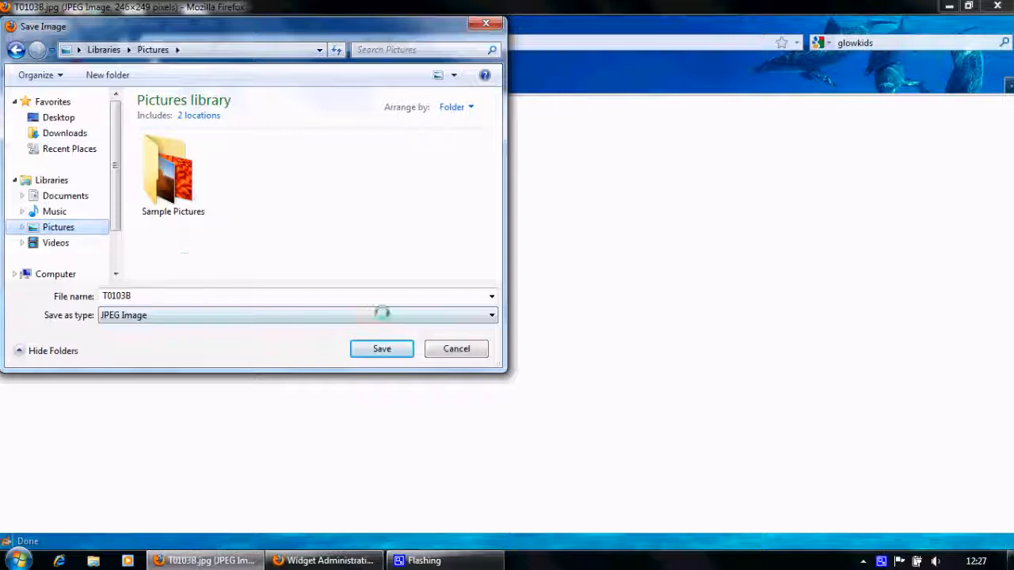
left_click(383, 349)
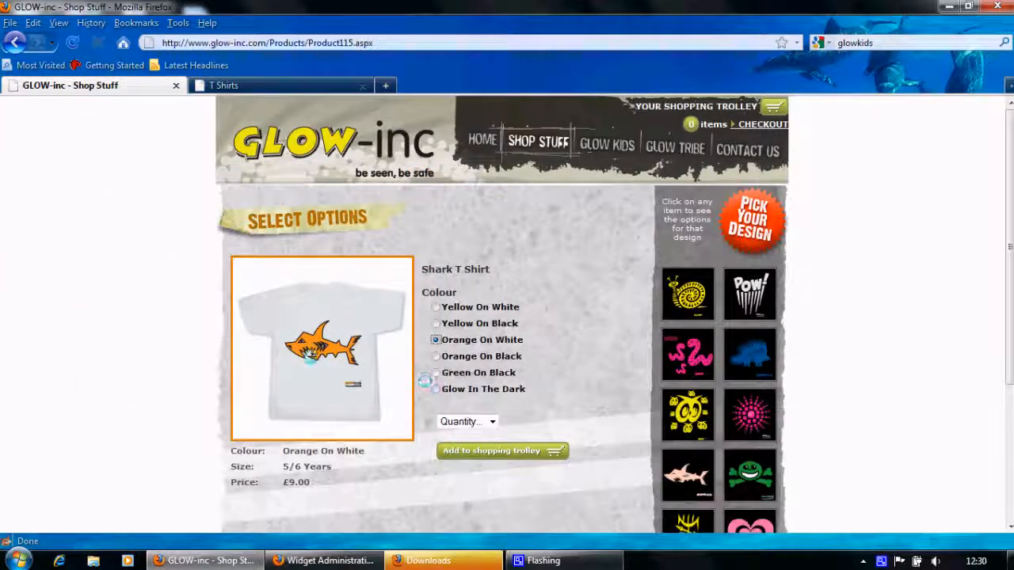
View the shark T-shirt at full size and save it as T0304D.jpg in Pictures, then return to Widget Administration
right_click(308, 358)
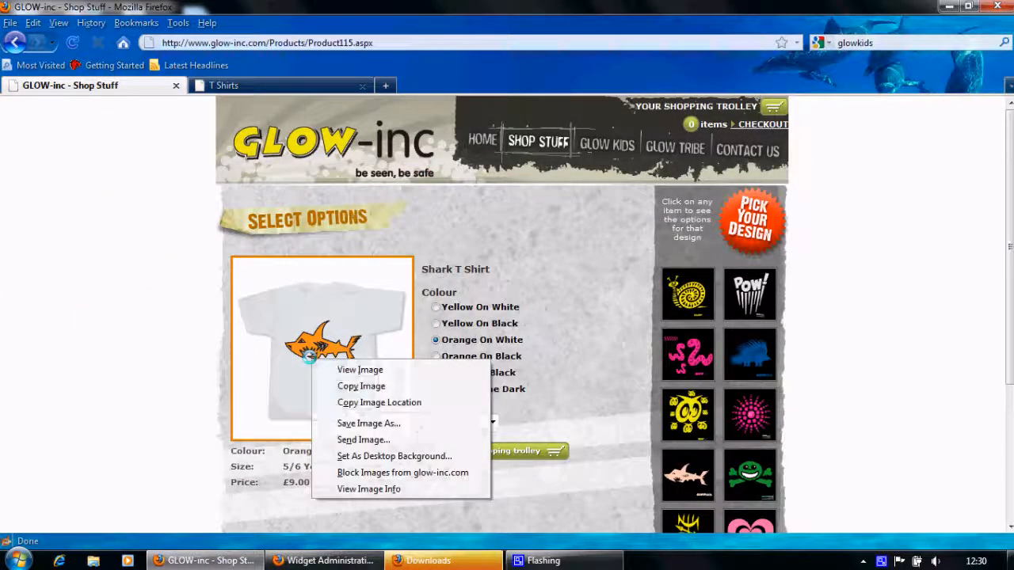
left_click(372, 368)
right_click(110, 221)
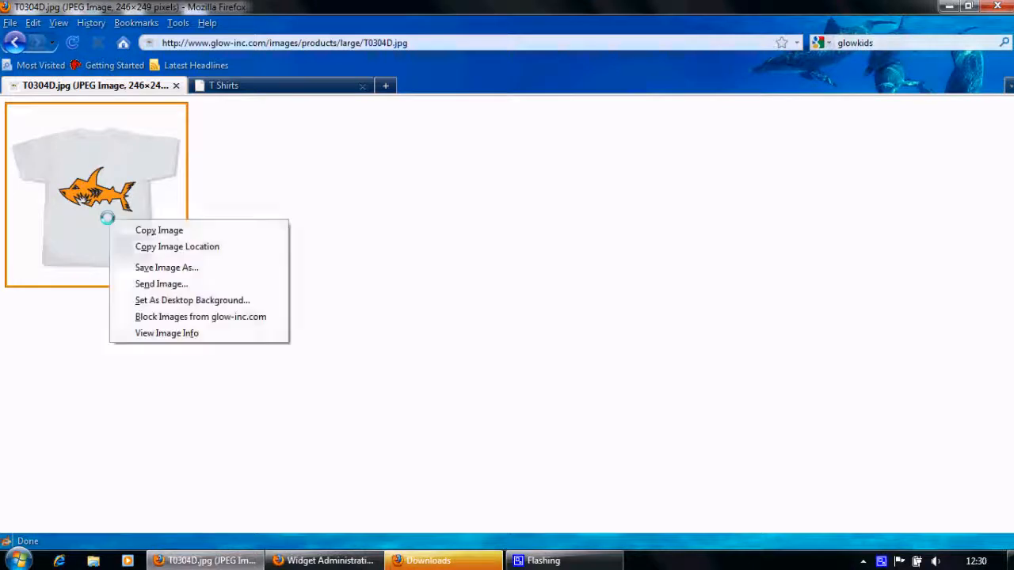
left_click(150, 267)
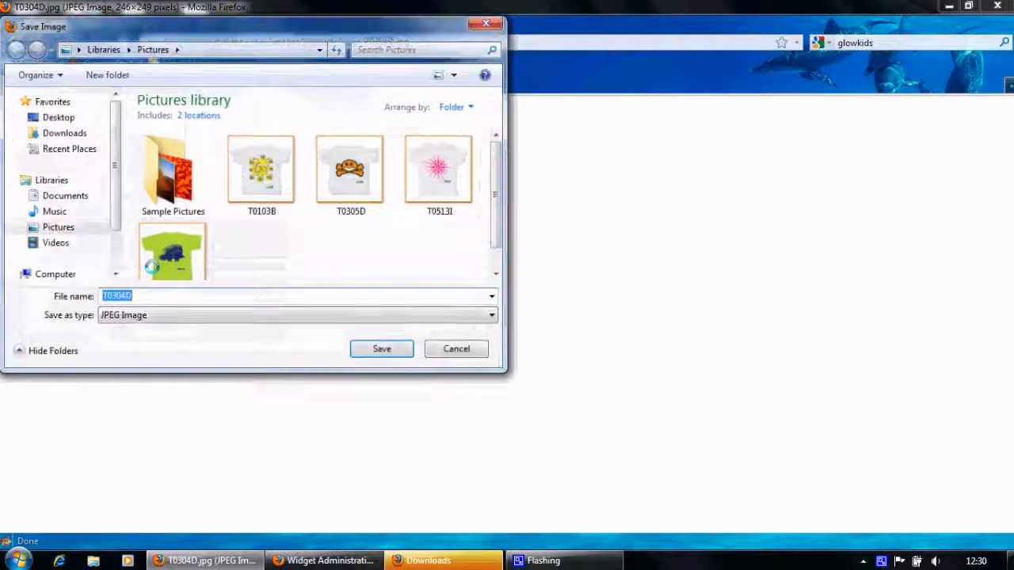
left_click(379, 349)
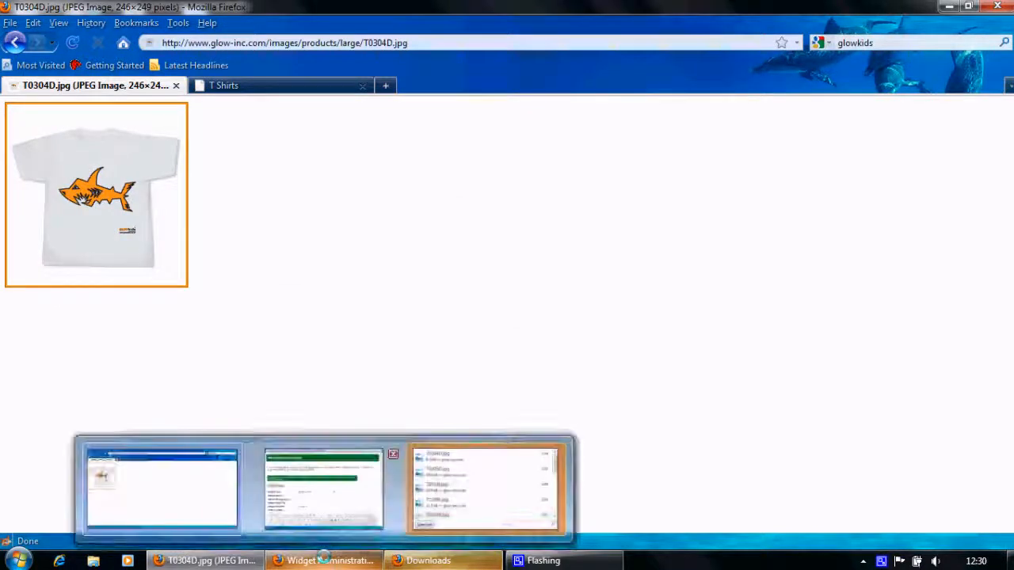
left_click(325, 556)
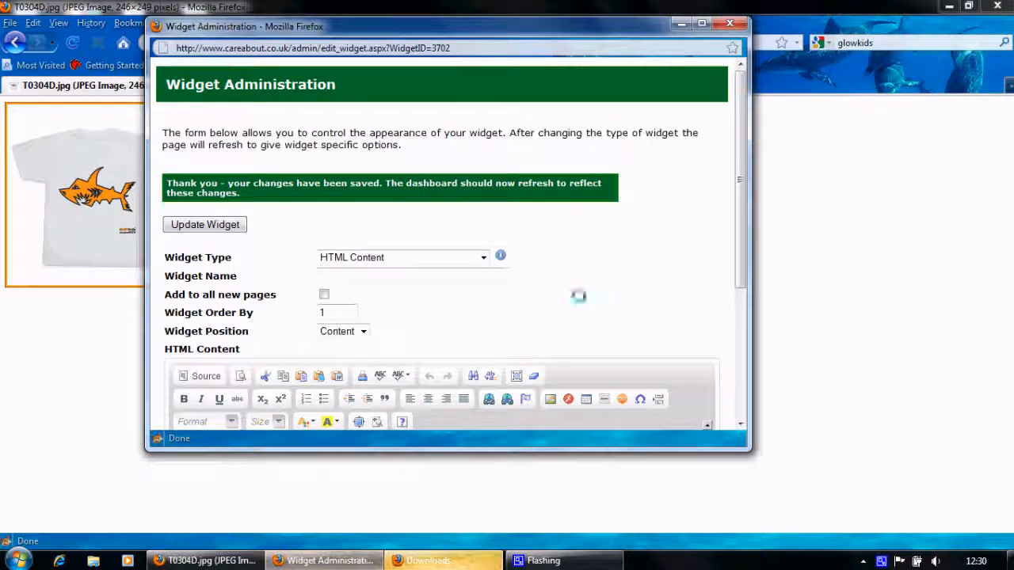
Upload the owl shirt T0103B into the first table cell, changing its width from 246 to 123
left_click_drag(741, 175, 740, 294)
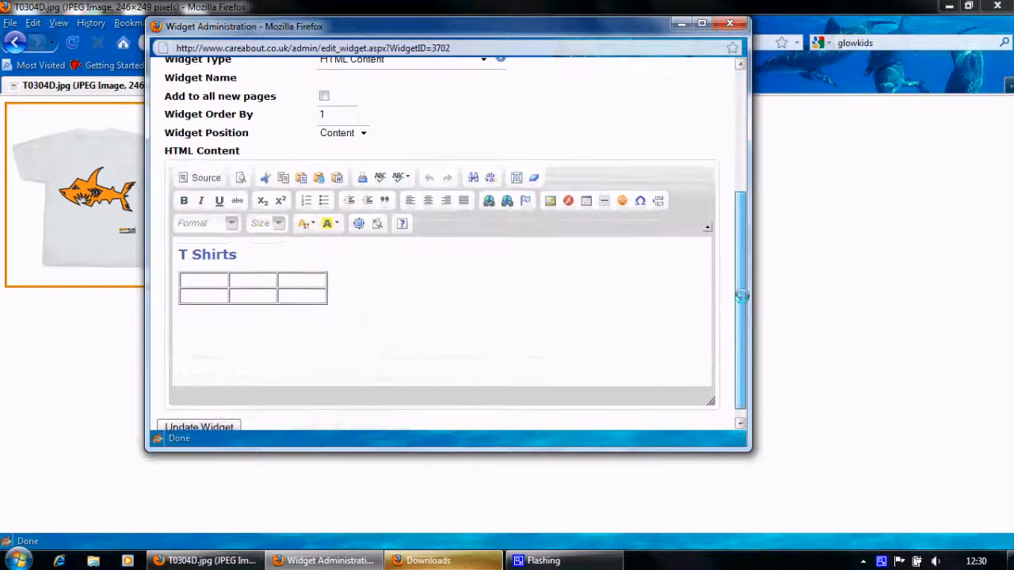
left_click(190, 277)
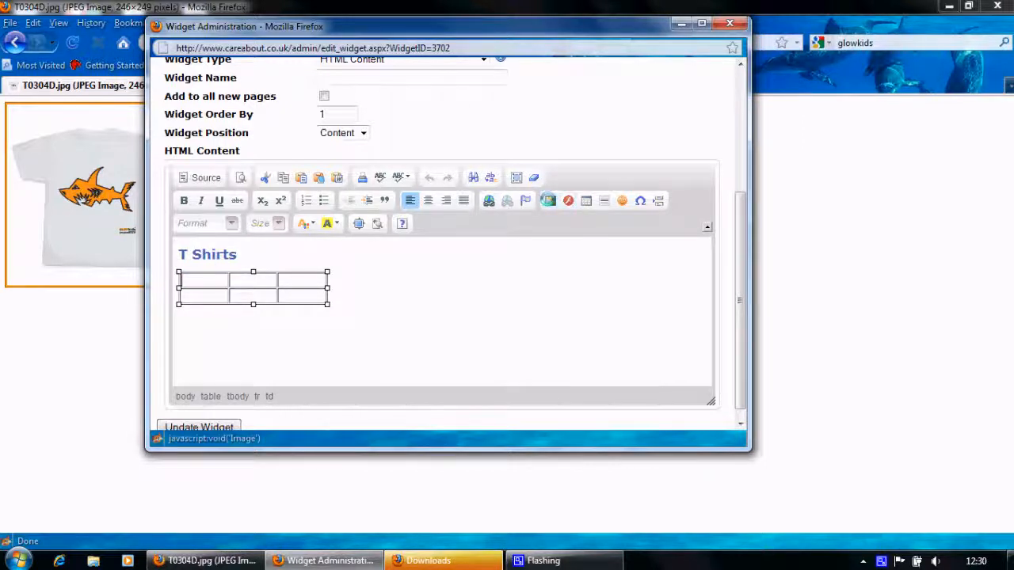
left_click(547, 200)
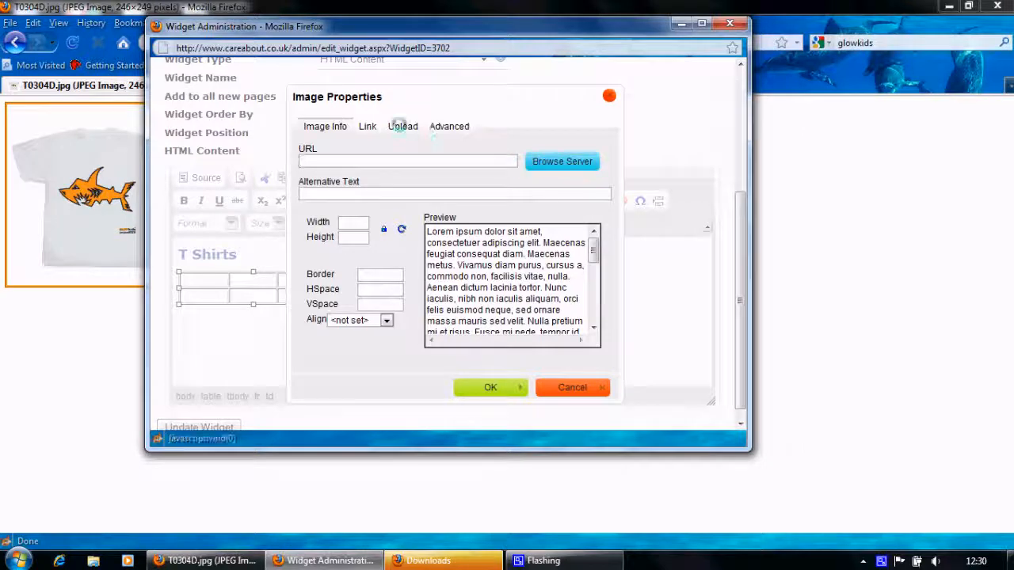
left_click(402, 126)
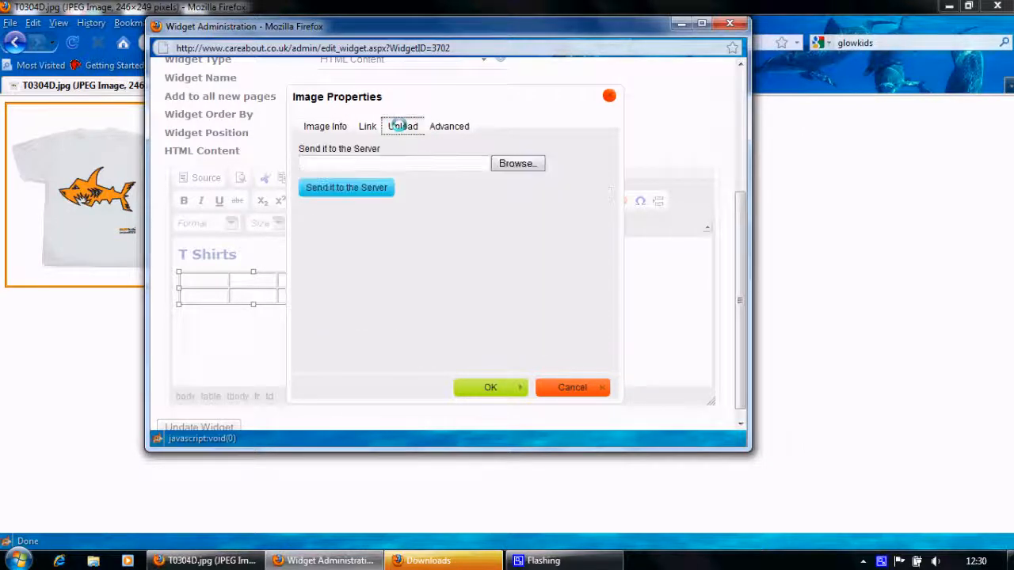
left_click(517, 162)
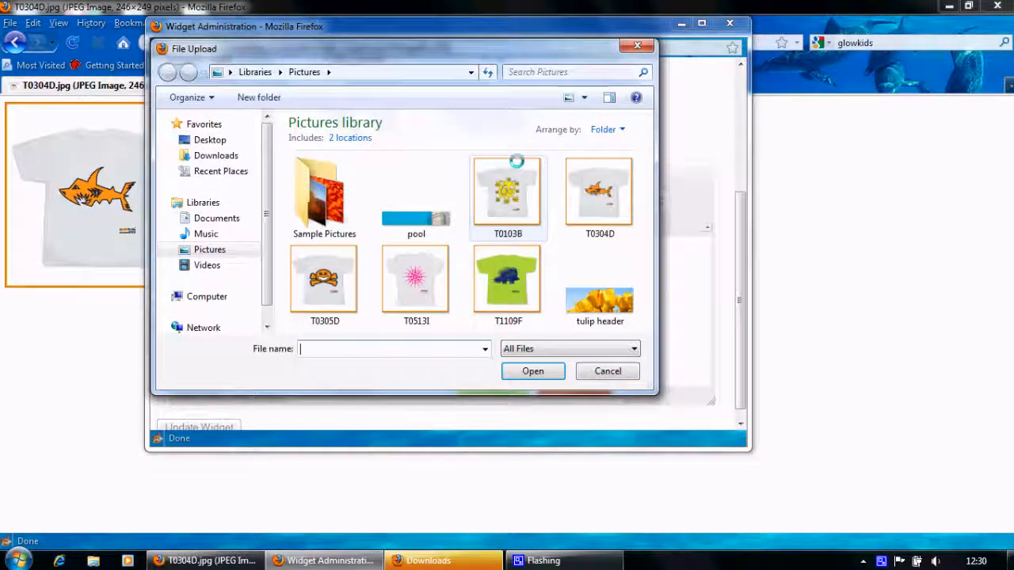
double_click(505, 191)
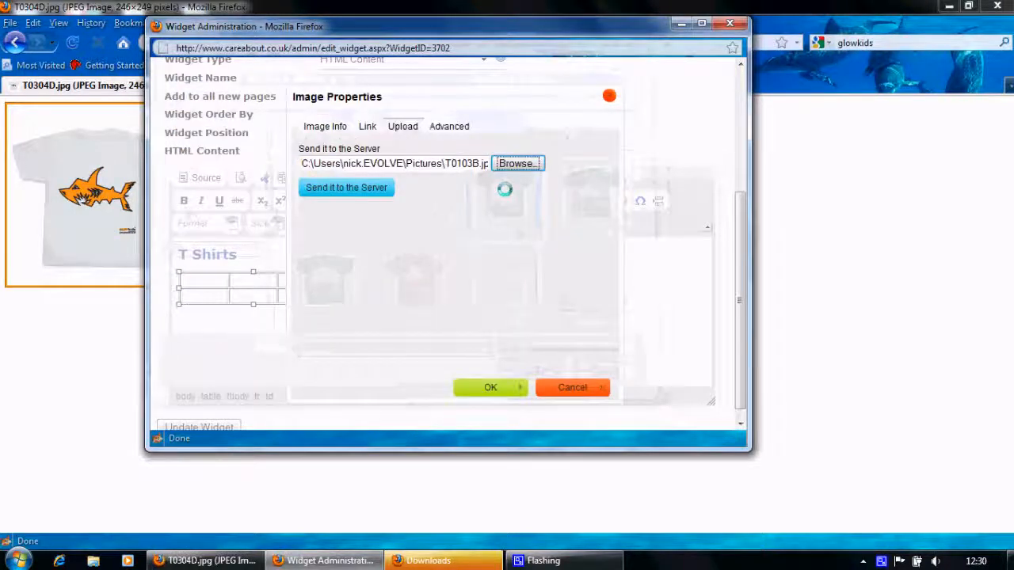
left_click(339, 187)
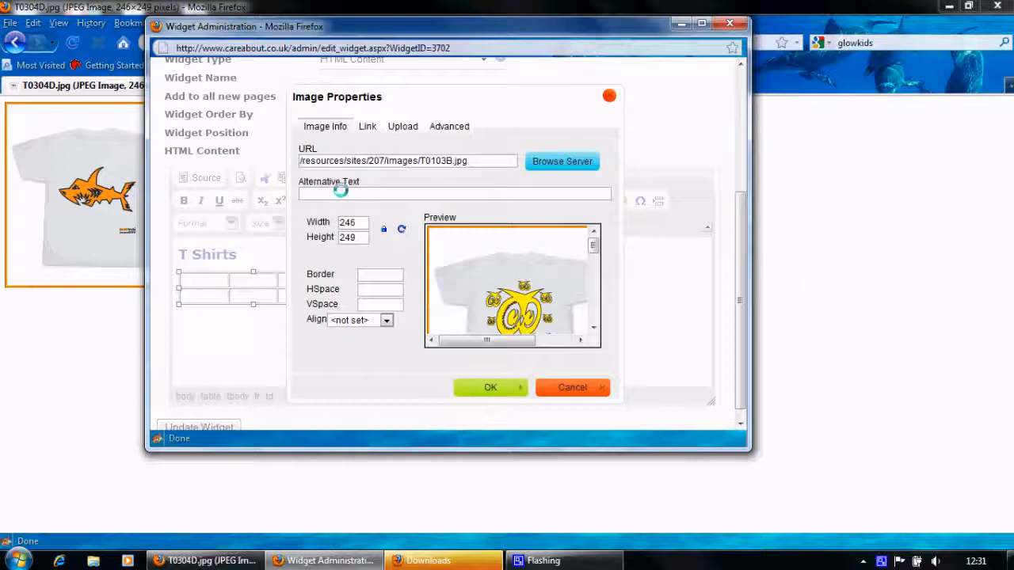
left_click_drag(361, 223, 333, 222)
type("123")
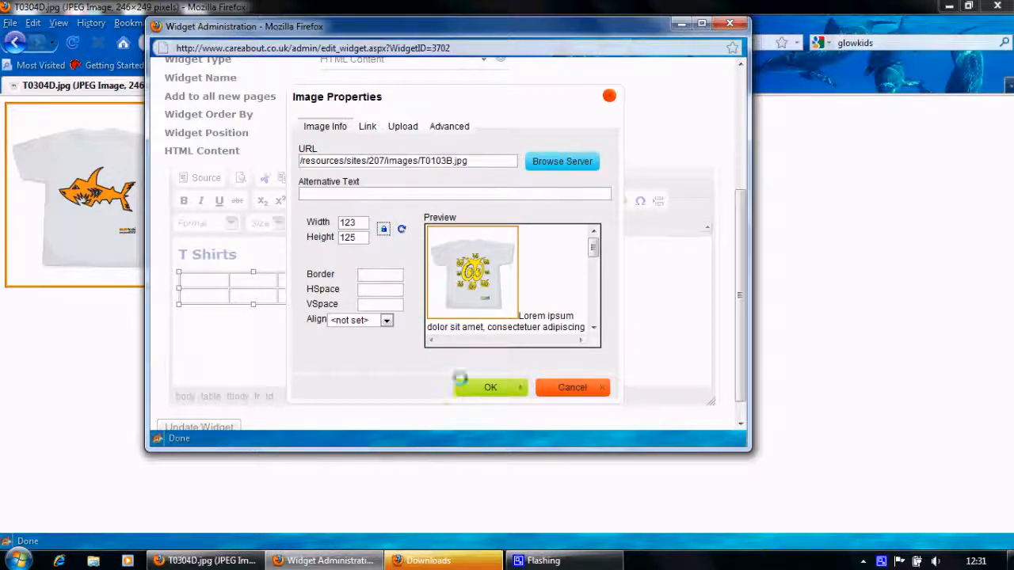
left_click(486, 386)
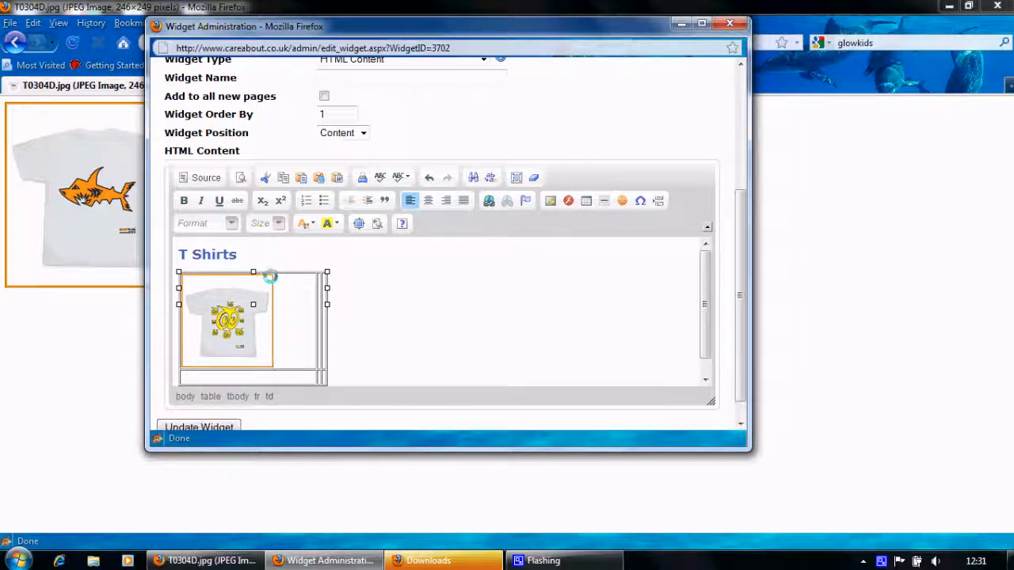
Upload T0304D.jpg into the second cell beside the owl shirt with width 123 (123×125)
left_click(318, 282)
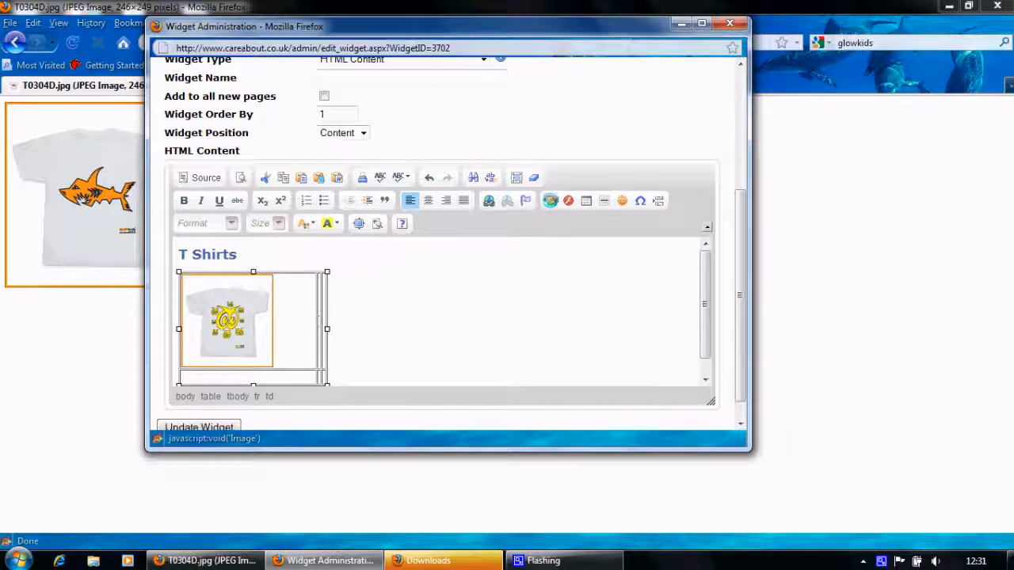
left_click(550, 201)
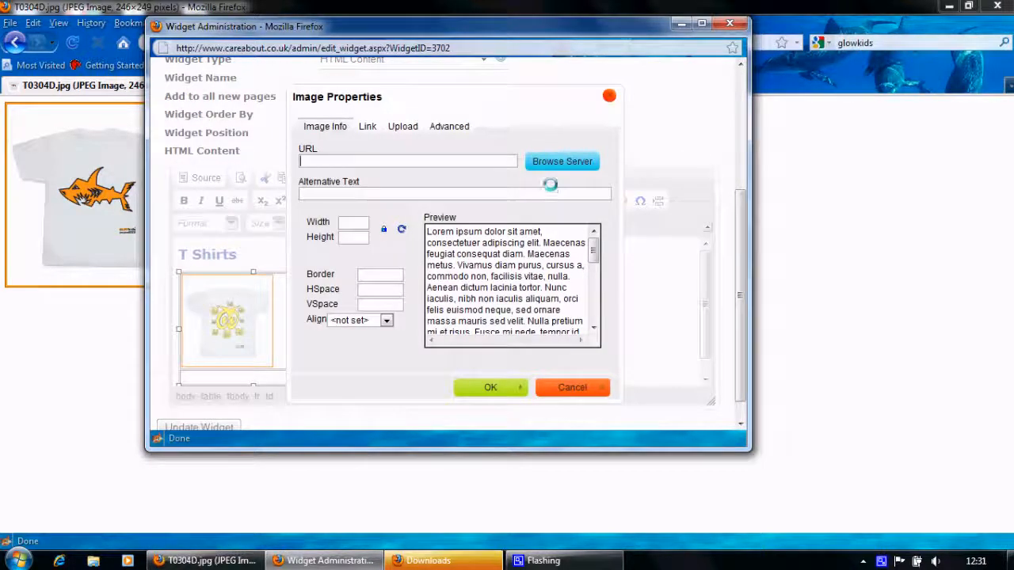
left_click(402, 128)
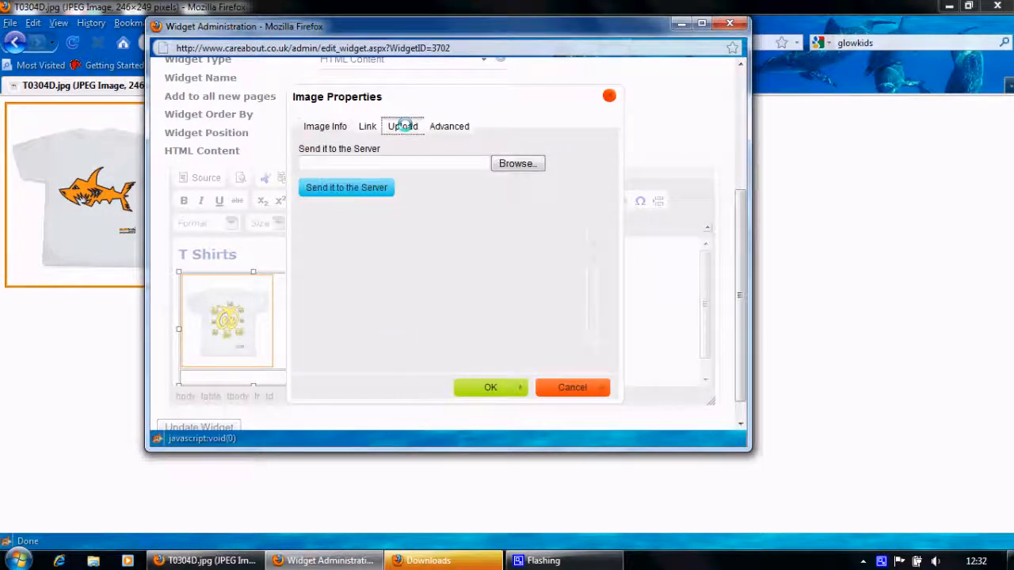
left_click(507, 164)
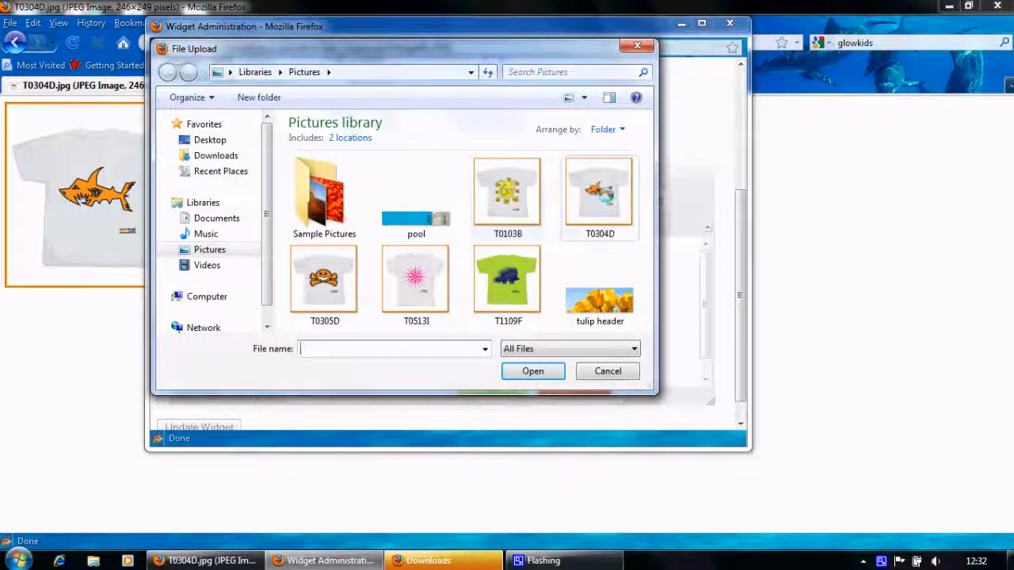
double_click(599, 191)
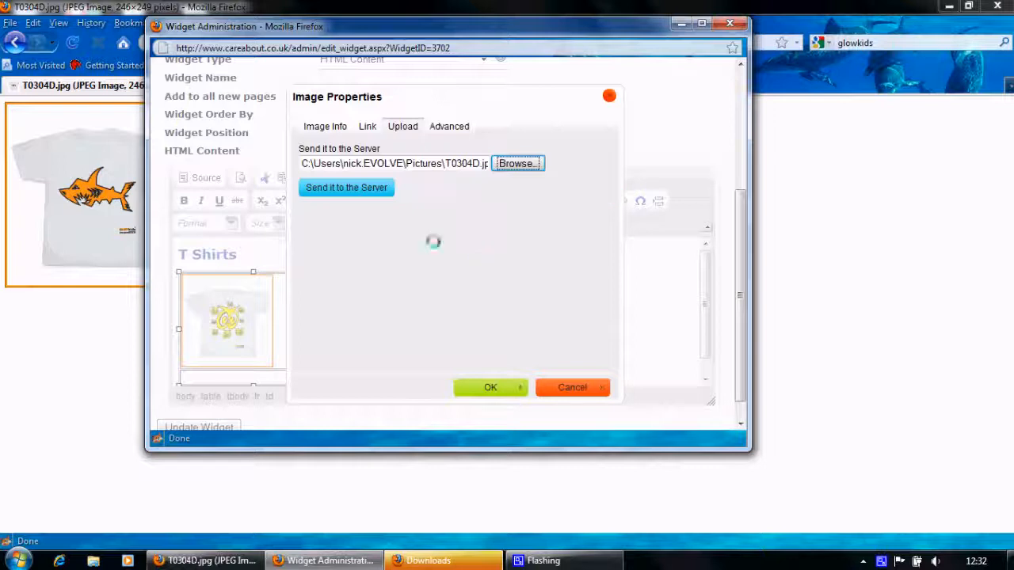
left_click(369, 187)
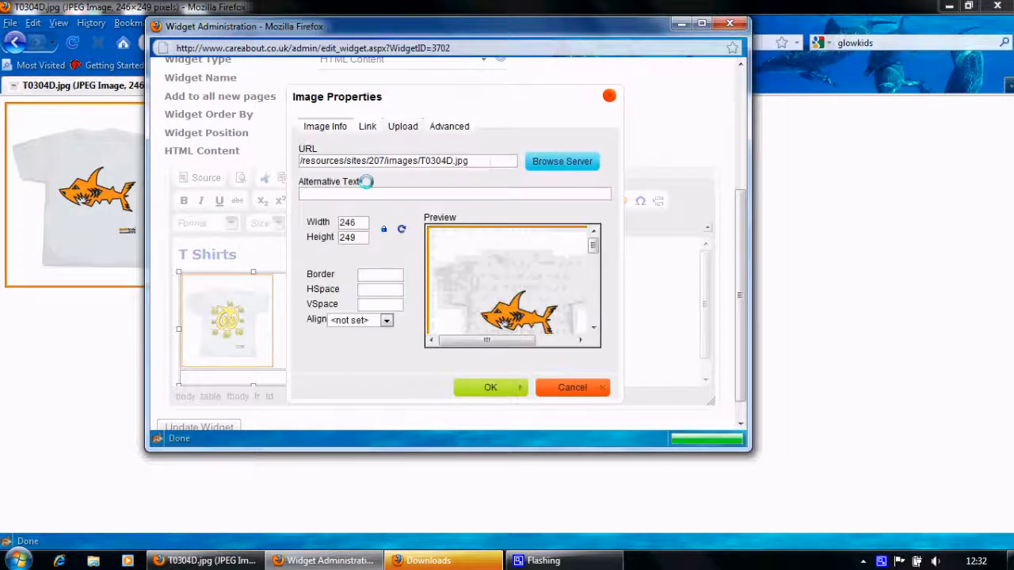
left_click_drag(353, 222, 309, 228)
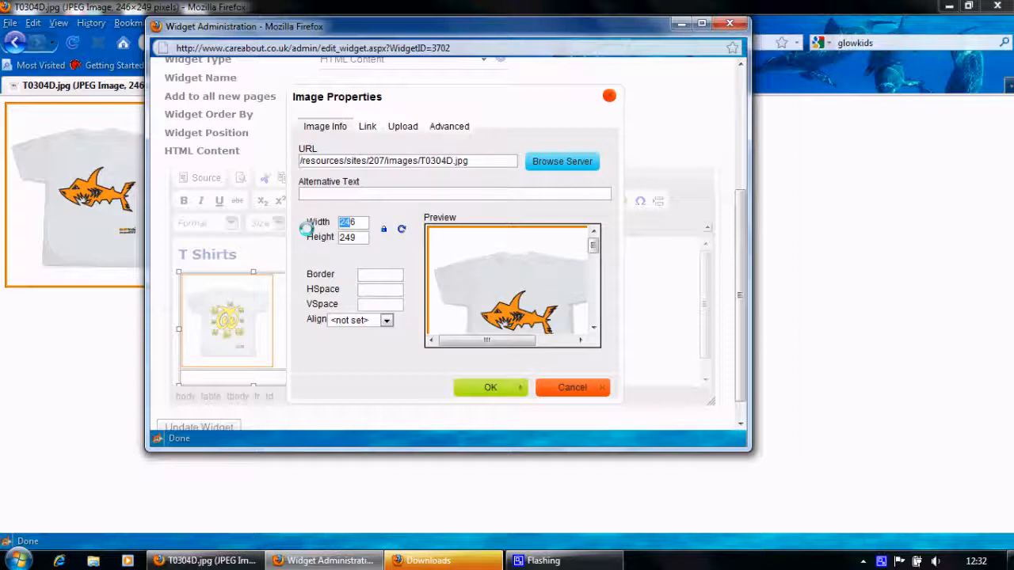
type("123")
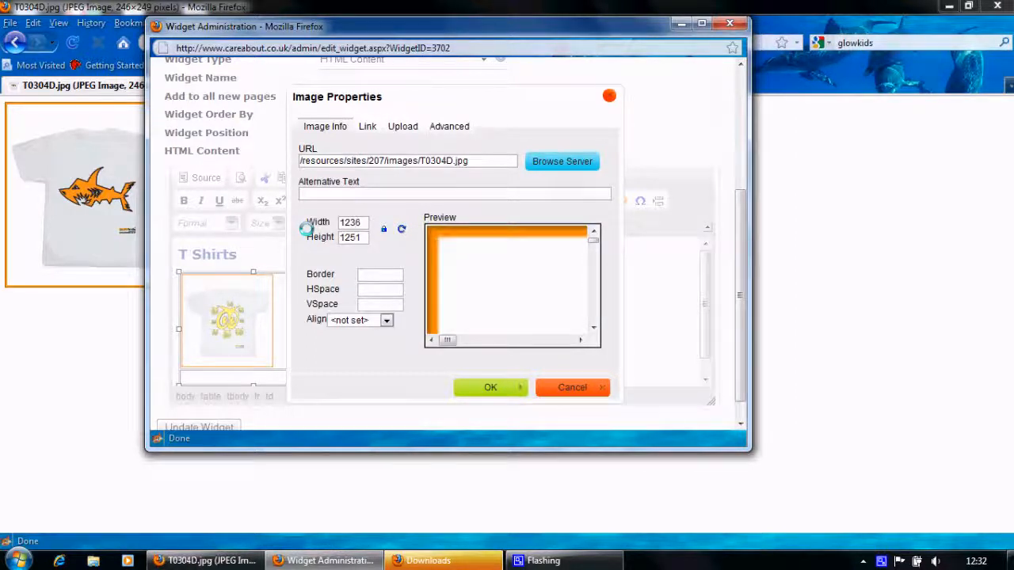
key("BackSpace")
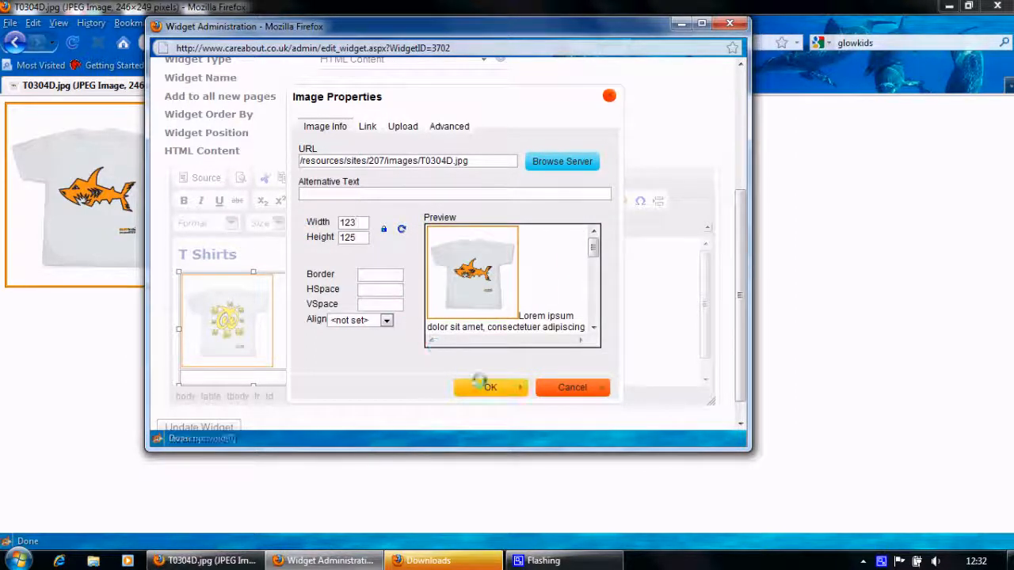
left_click(494, 387)
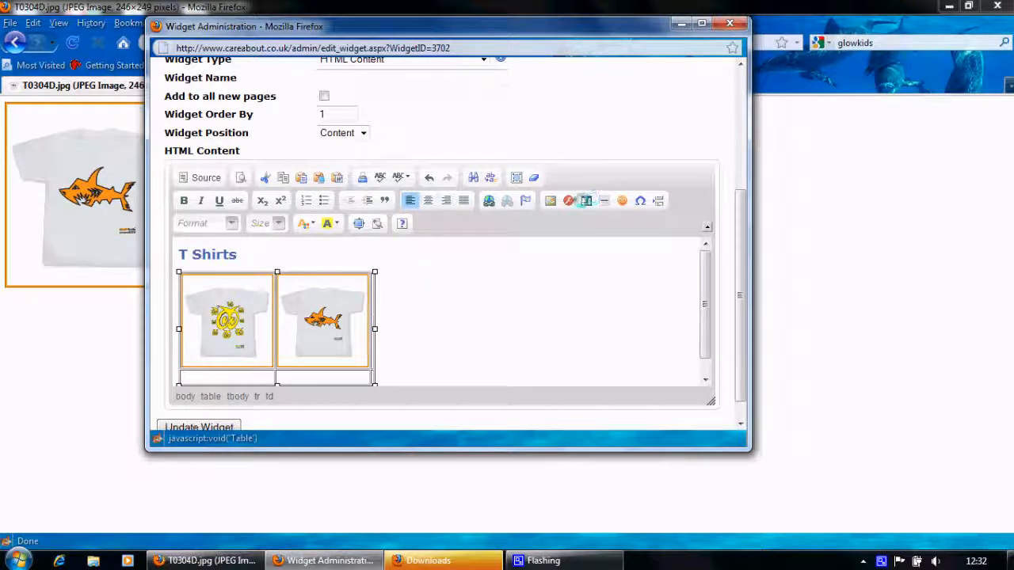
Upload T0305D.jpg into the third cell, replacing the 246 width with 123
left_click(550, 201)
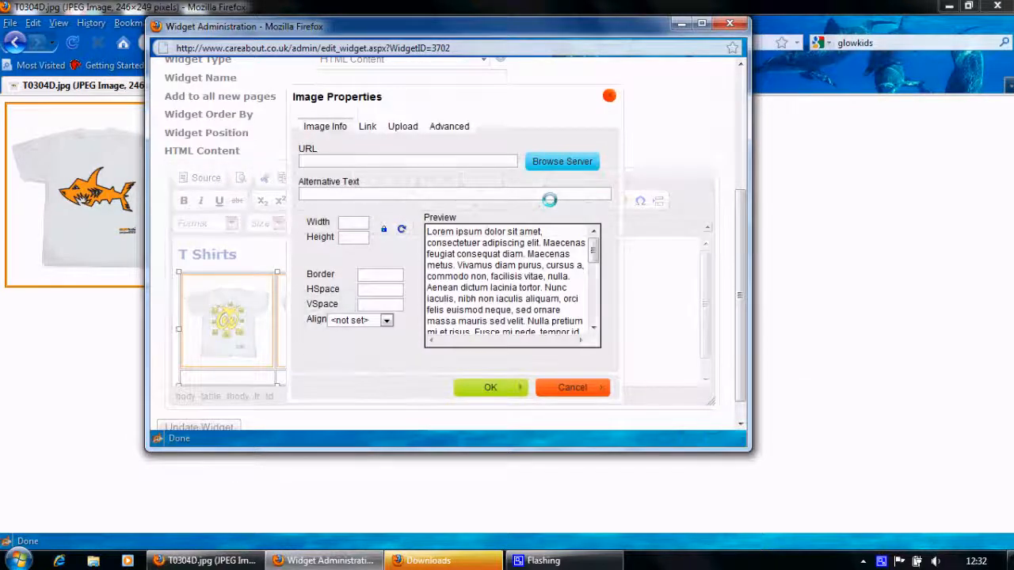
left_click(403, 126)
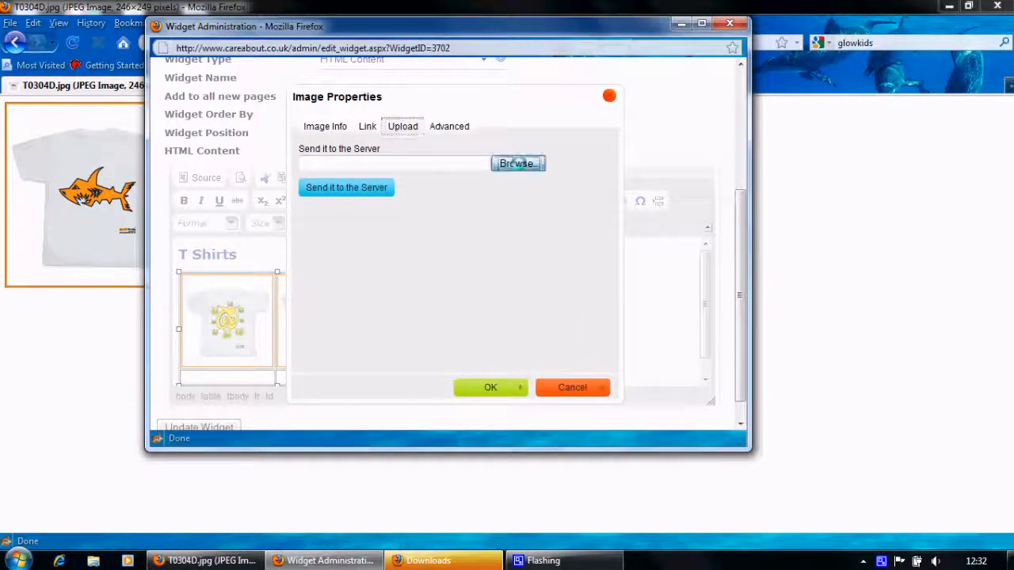
left_click(517, 163)
double_click(324, 281)
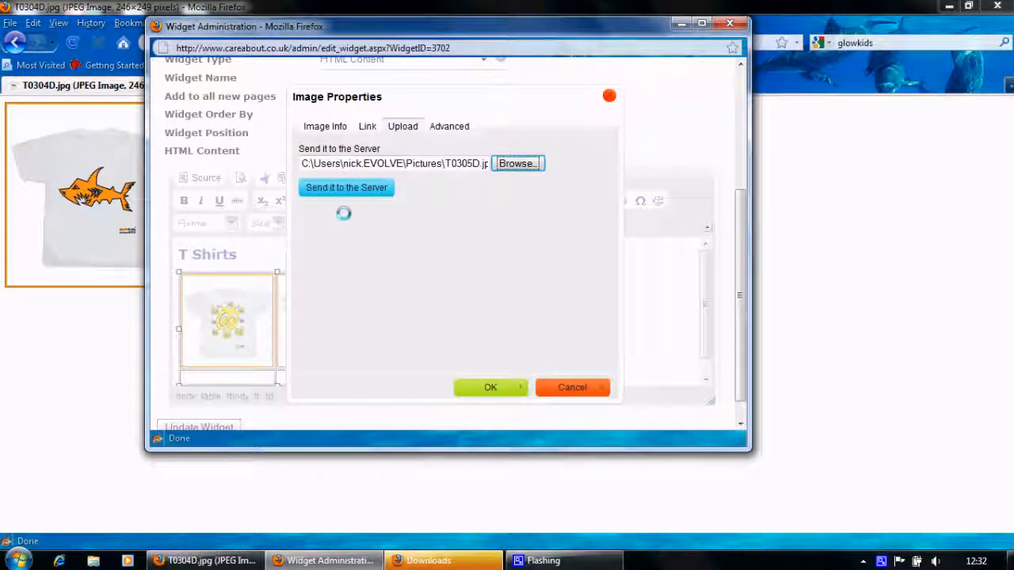
left_click(340, 188)
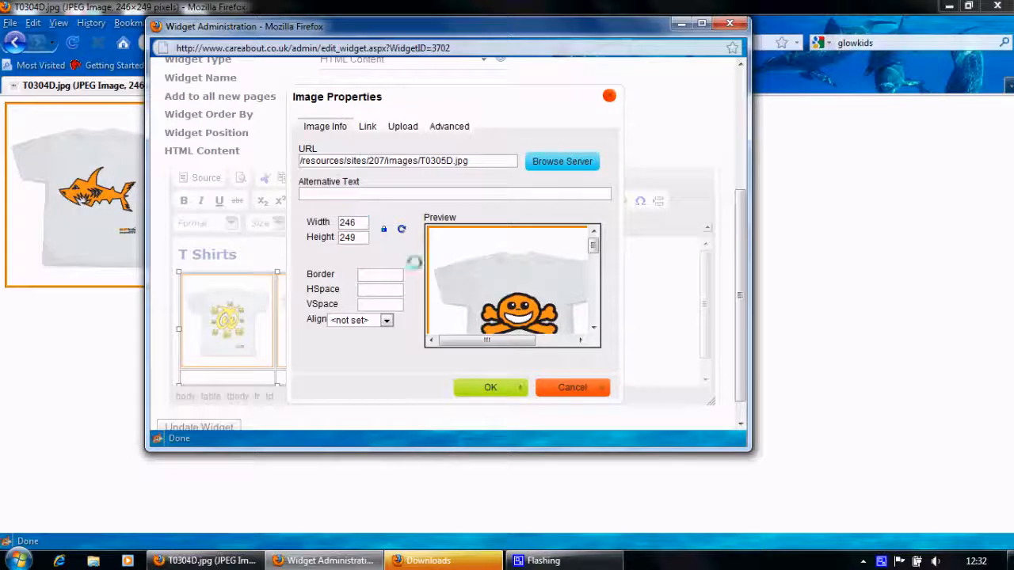
double_click(349, 223)
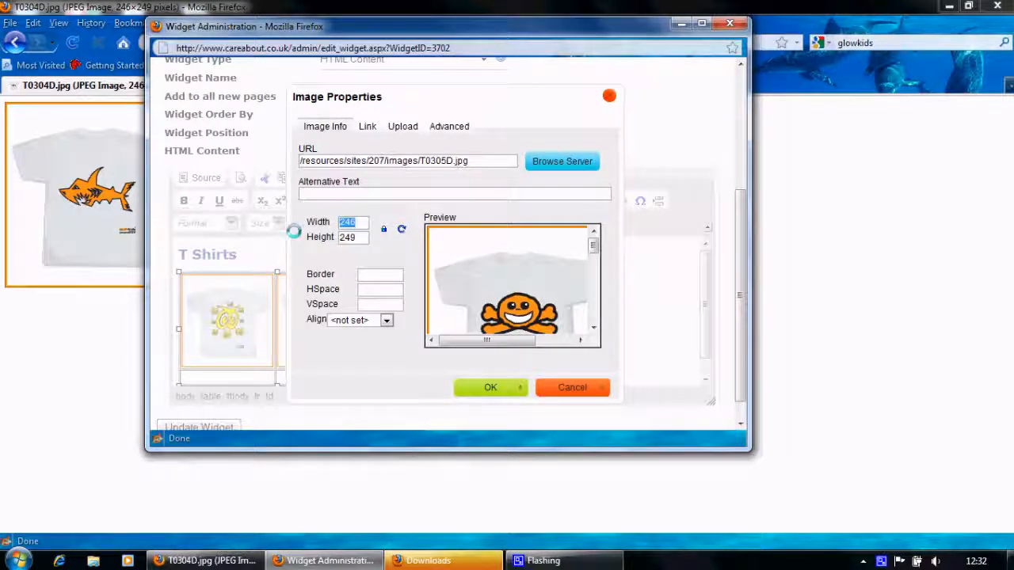
type("123")
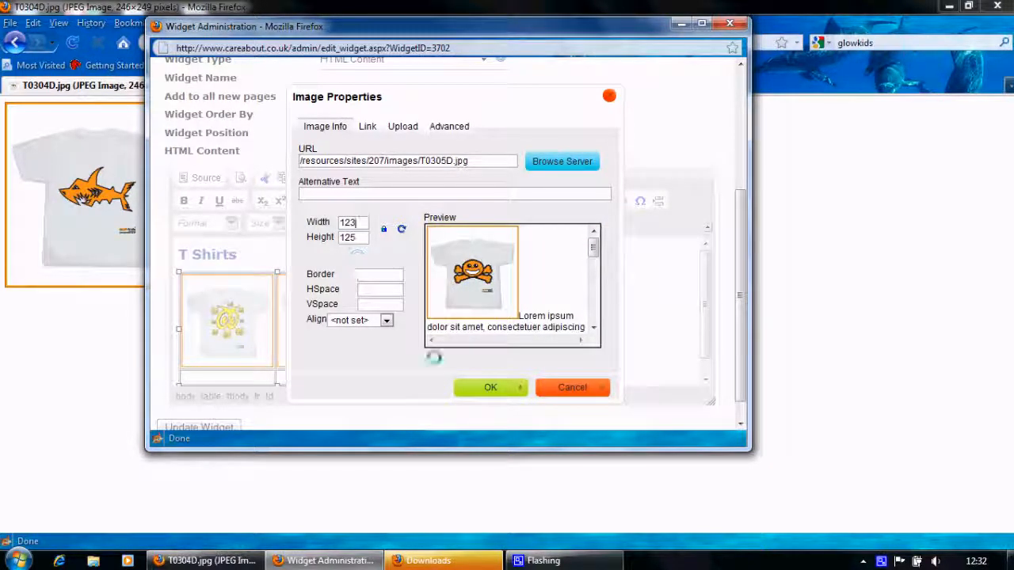
left_click(496, 388)
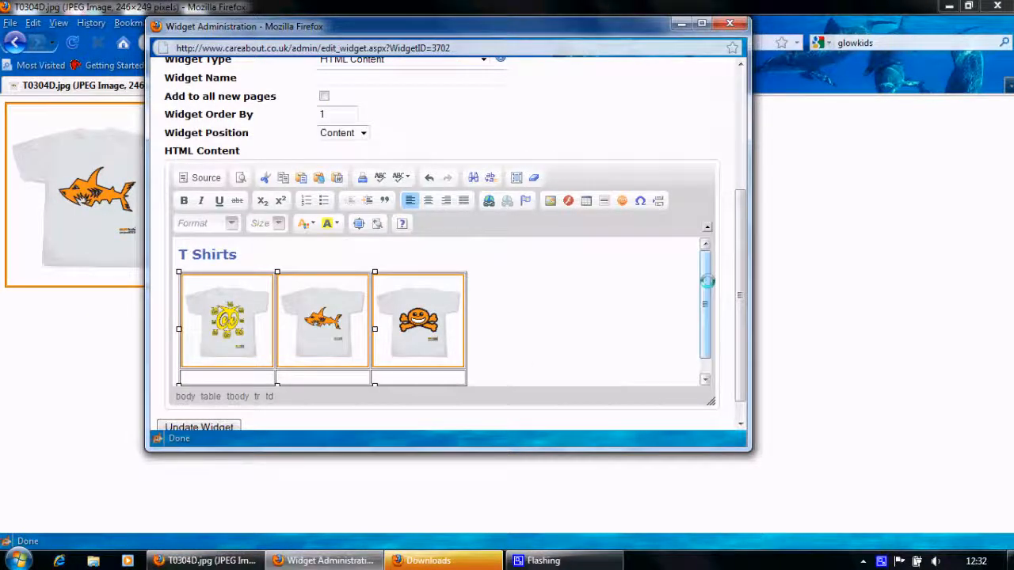
left_click_drag(706, 283, 711, 359)
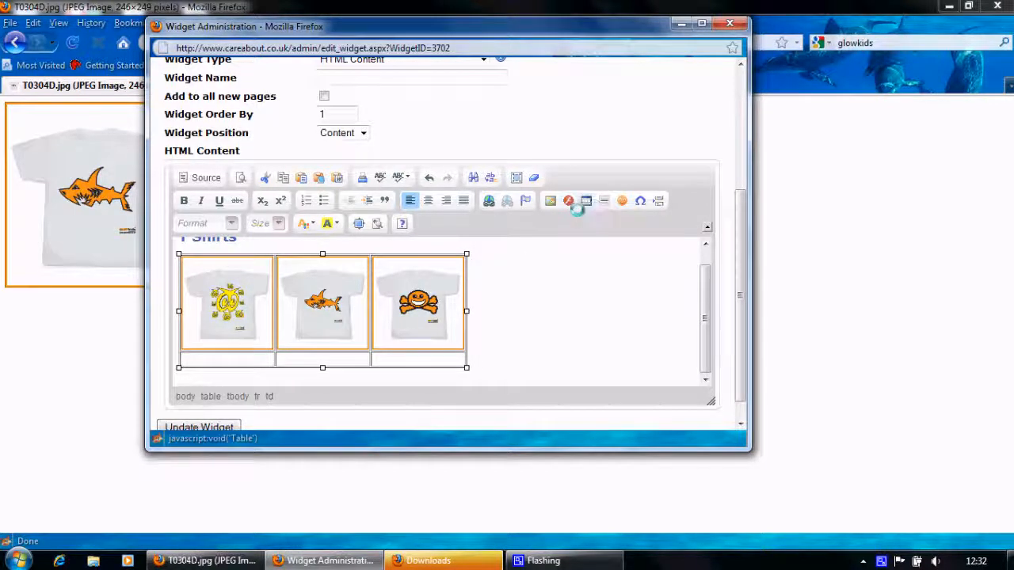
Upload the green porcupine shirt T1109F.jpg into the second row's first cell with width 123
left_click(549, 200)
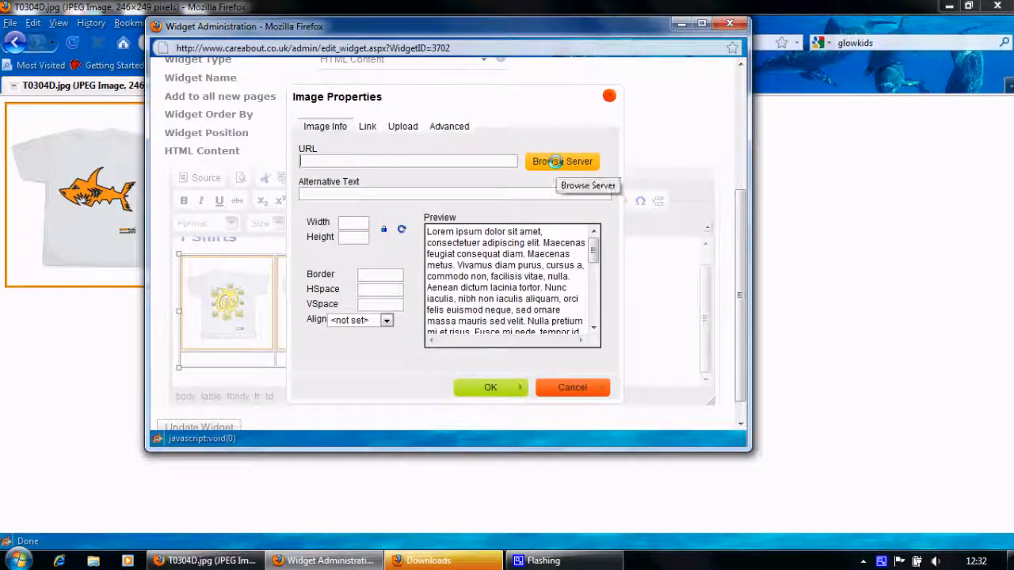
left_click(406, 125)
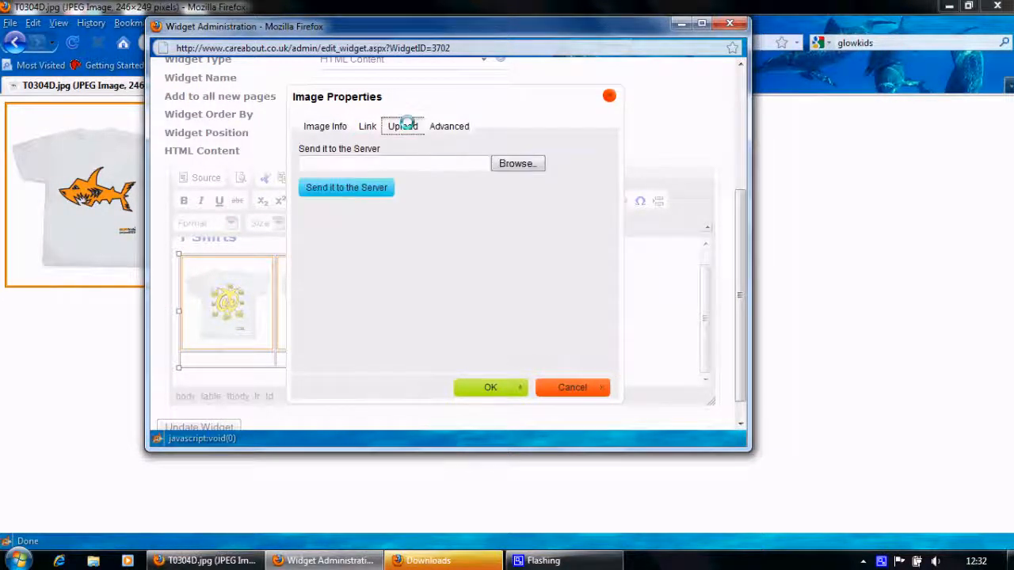
left_click(518, 162)
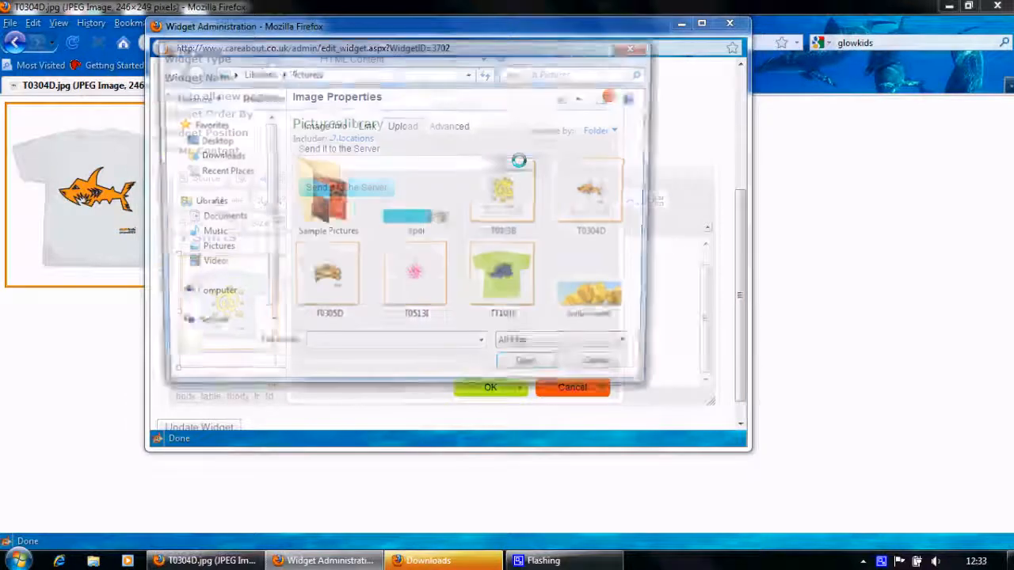
double_click(496, 270)
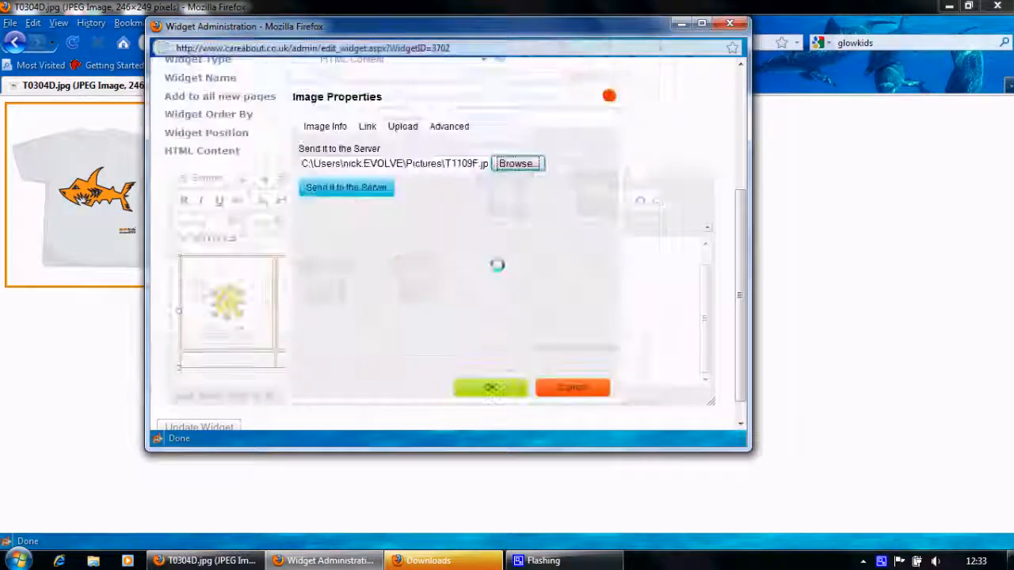
left_click(350, 188)
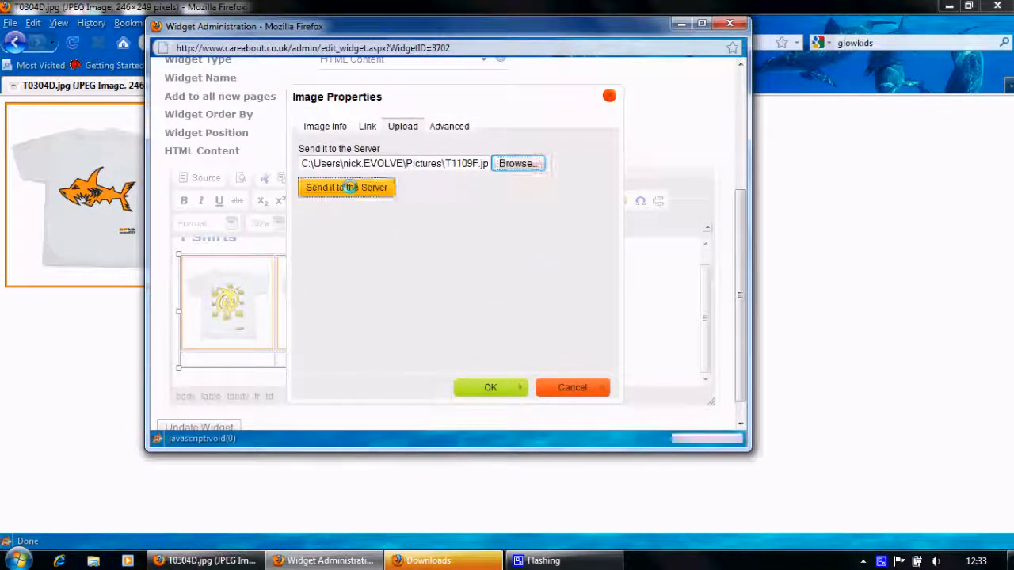
left_click_drag(362, 222, 312, 225)
type("123")
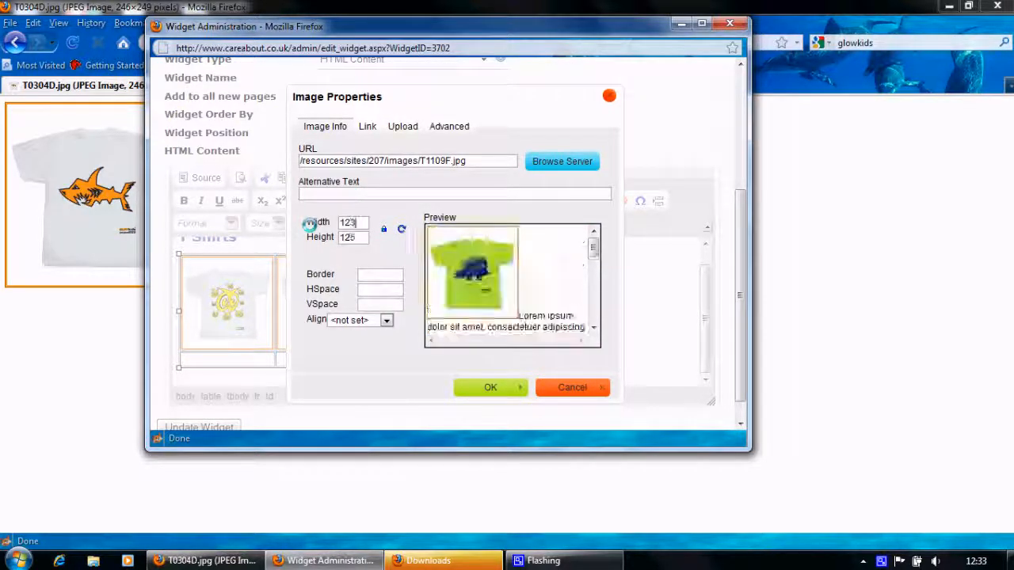
left_click(489, 386)
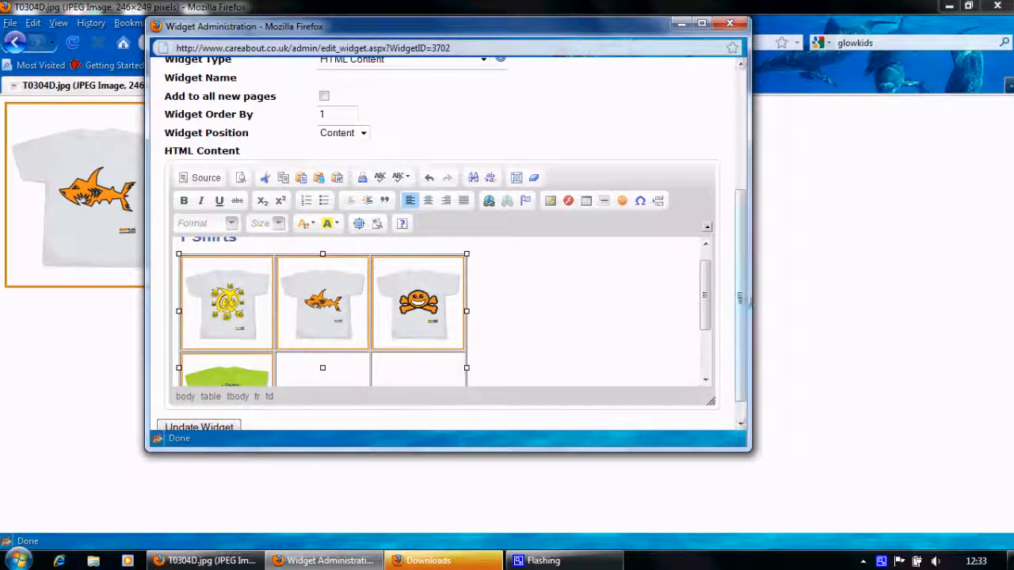
left_click_drag(705, 295, 708, 261)
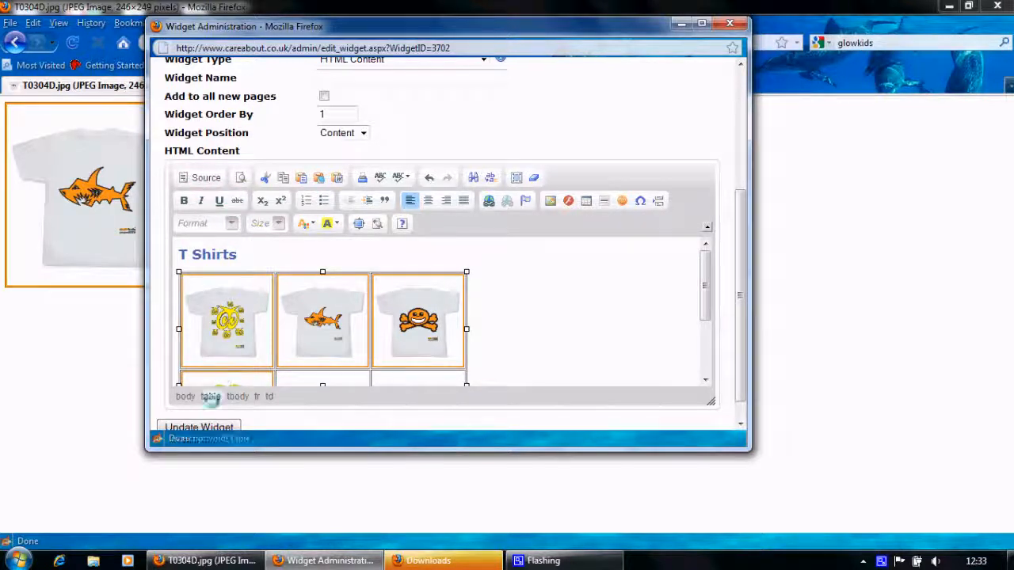
Update the widget, close the admin window, and reload the live T Shirts page showing four shirts
left_click(203, 425)
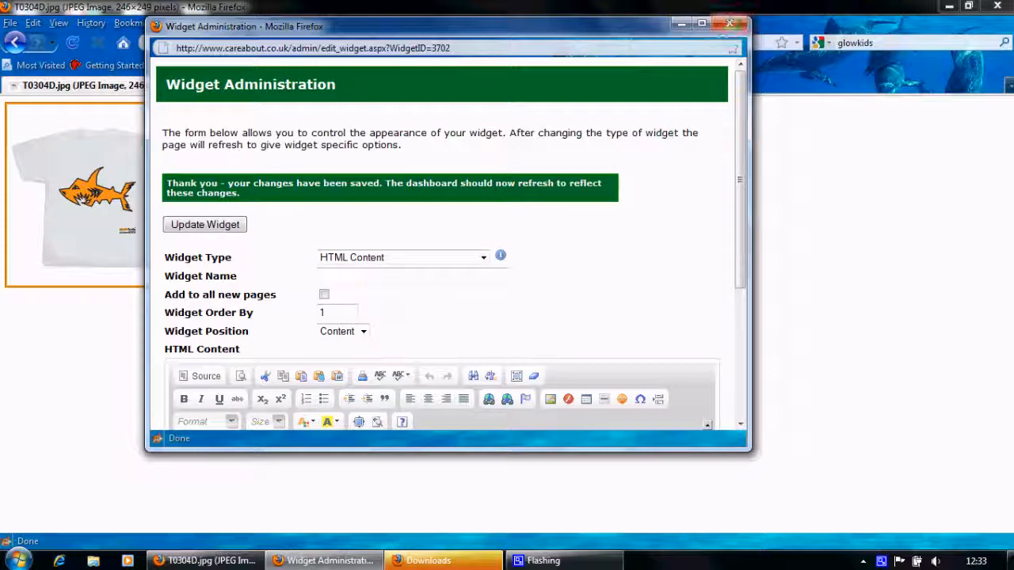
left_click(730, 23)
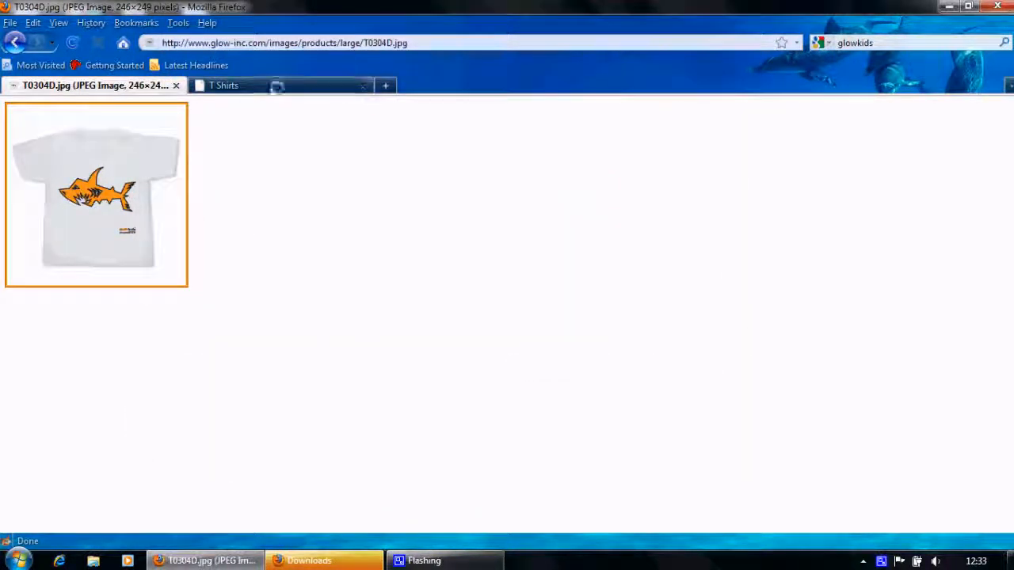
left_click(254, 86)
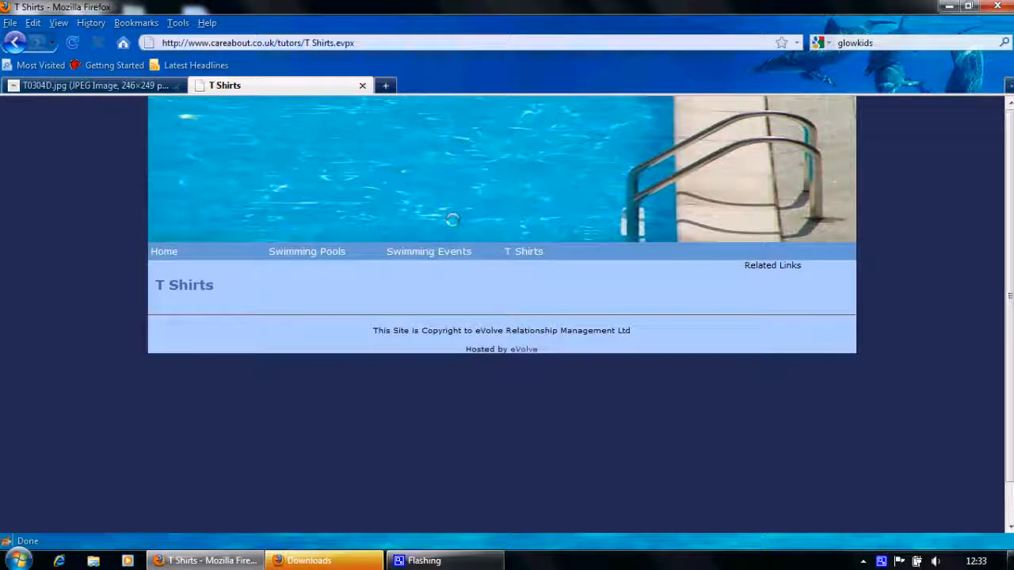
left_click(520, 250)
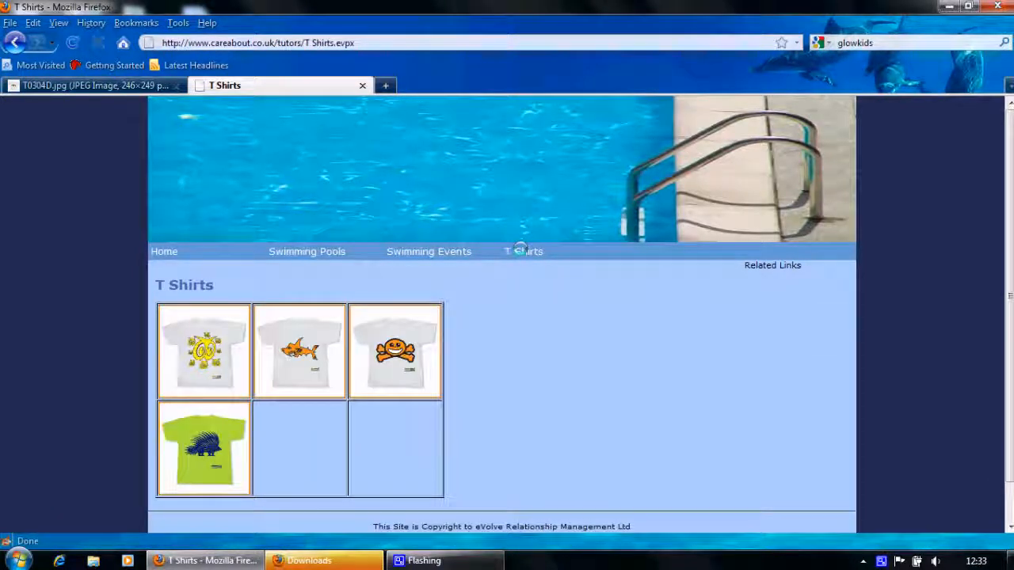